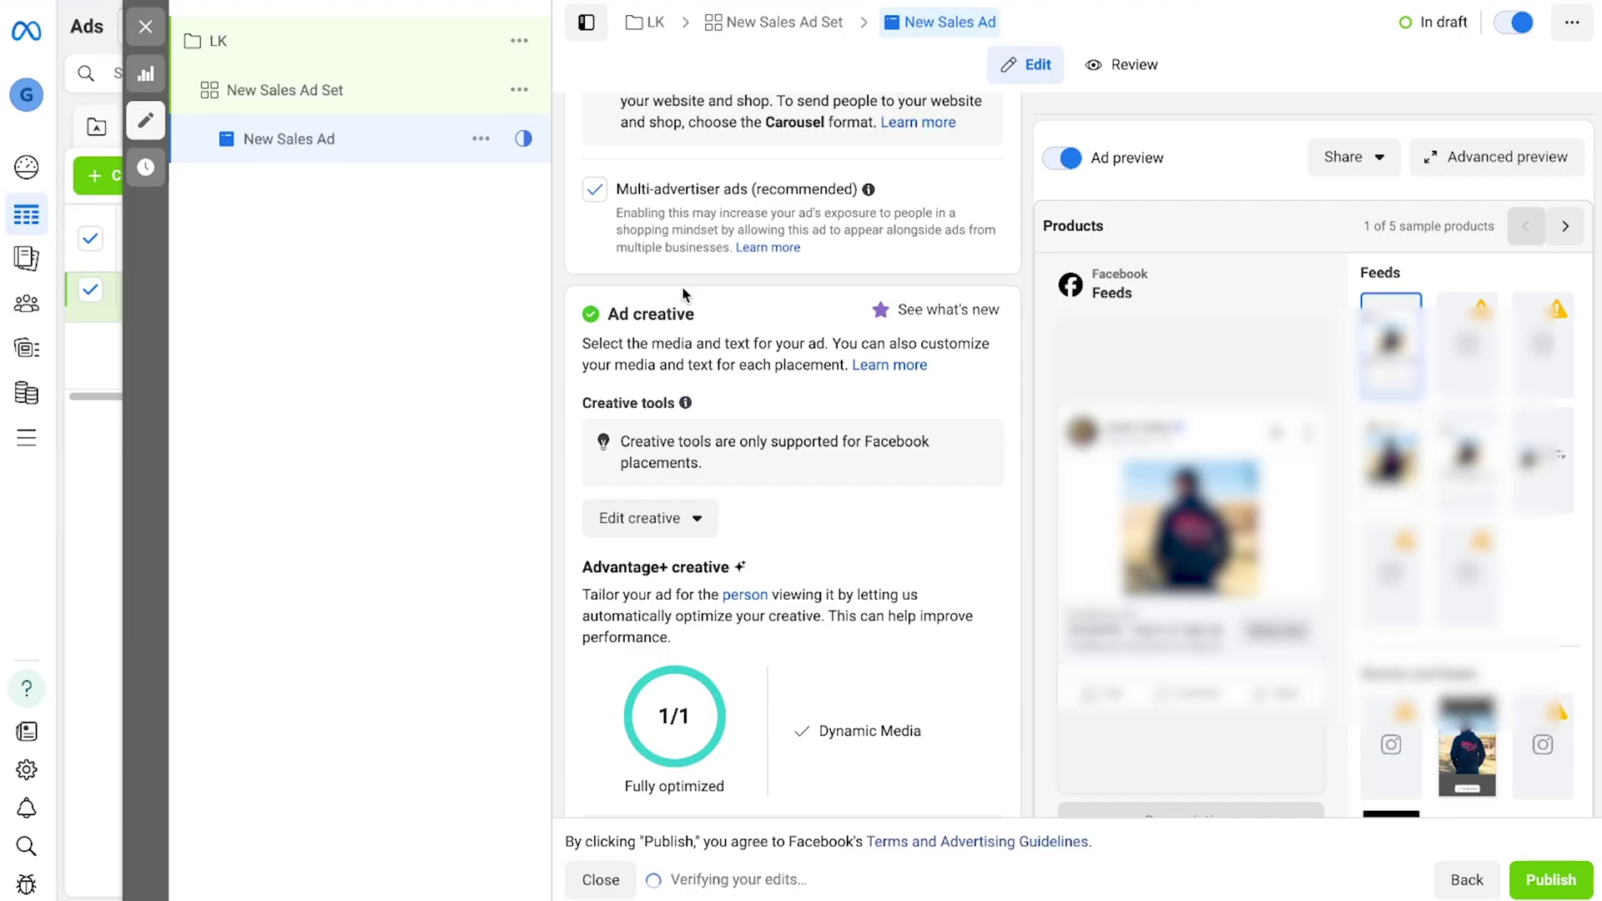
# Choose the Carousel format for the New Sales Ad
pyautogui.scroll(3, 682, 294)
pyautogui.click(683, 223)
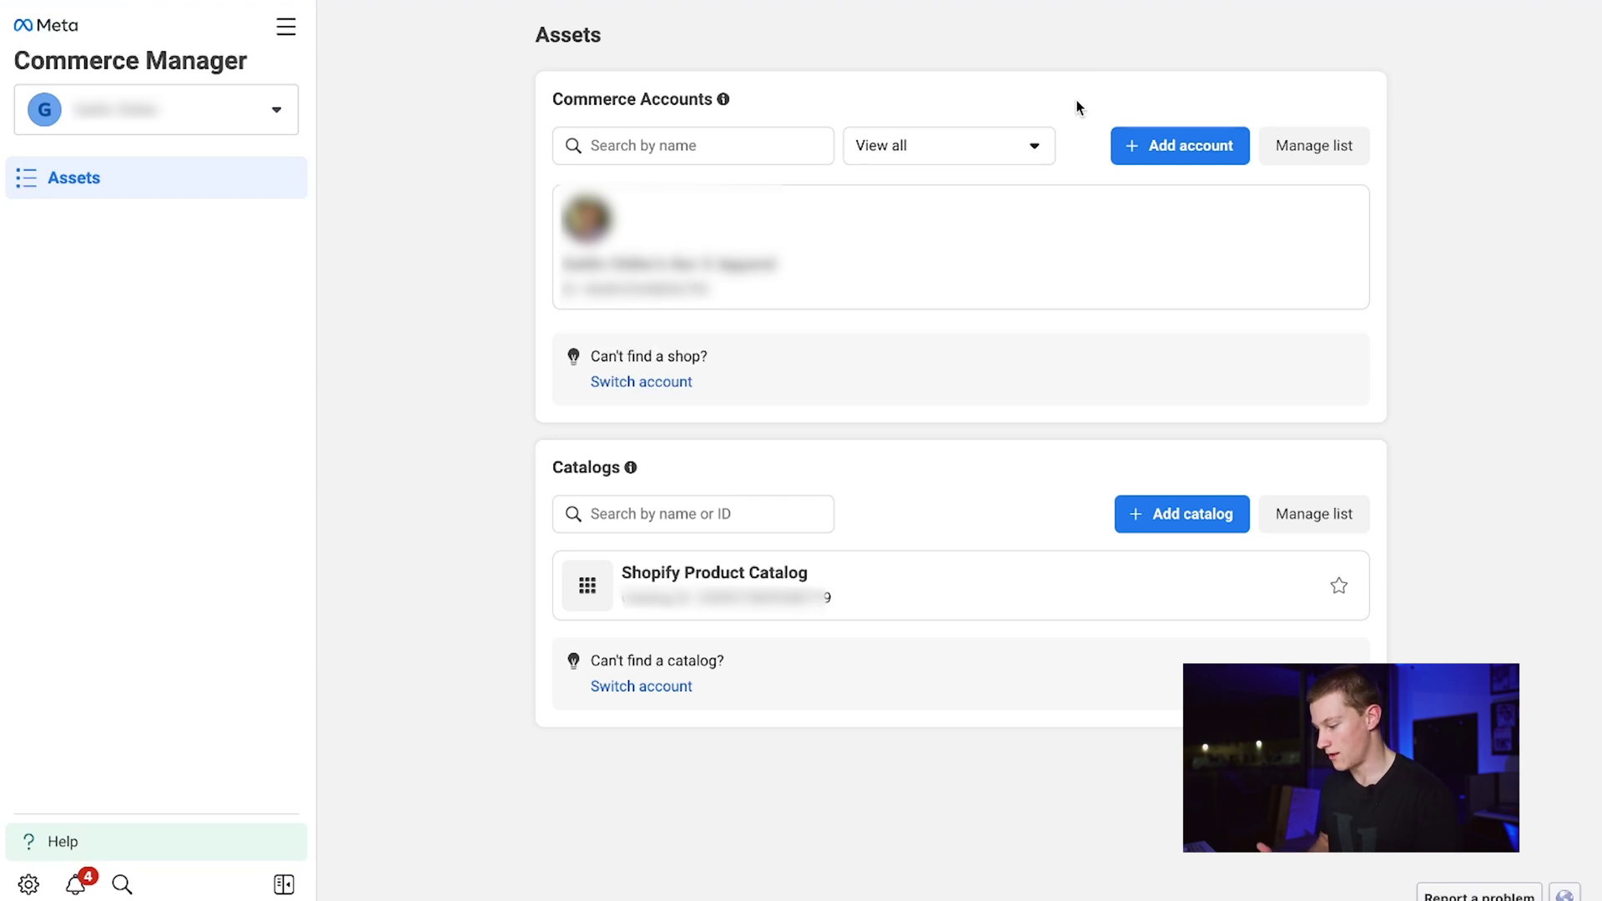
# Start a new Ecommerce (Online products) catalog and advance to its settings step
pyautogui.click(1202, 517)
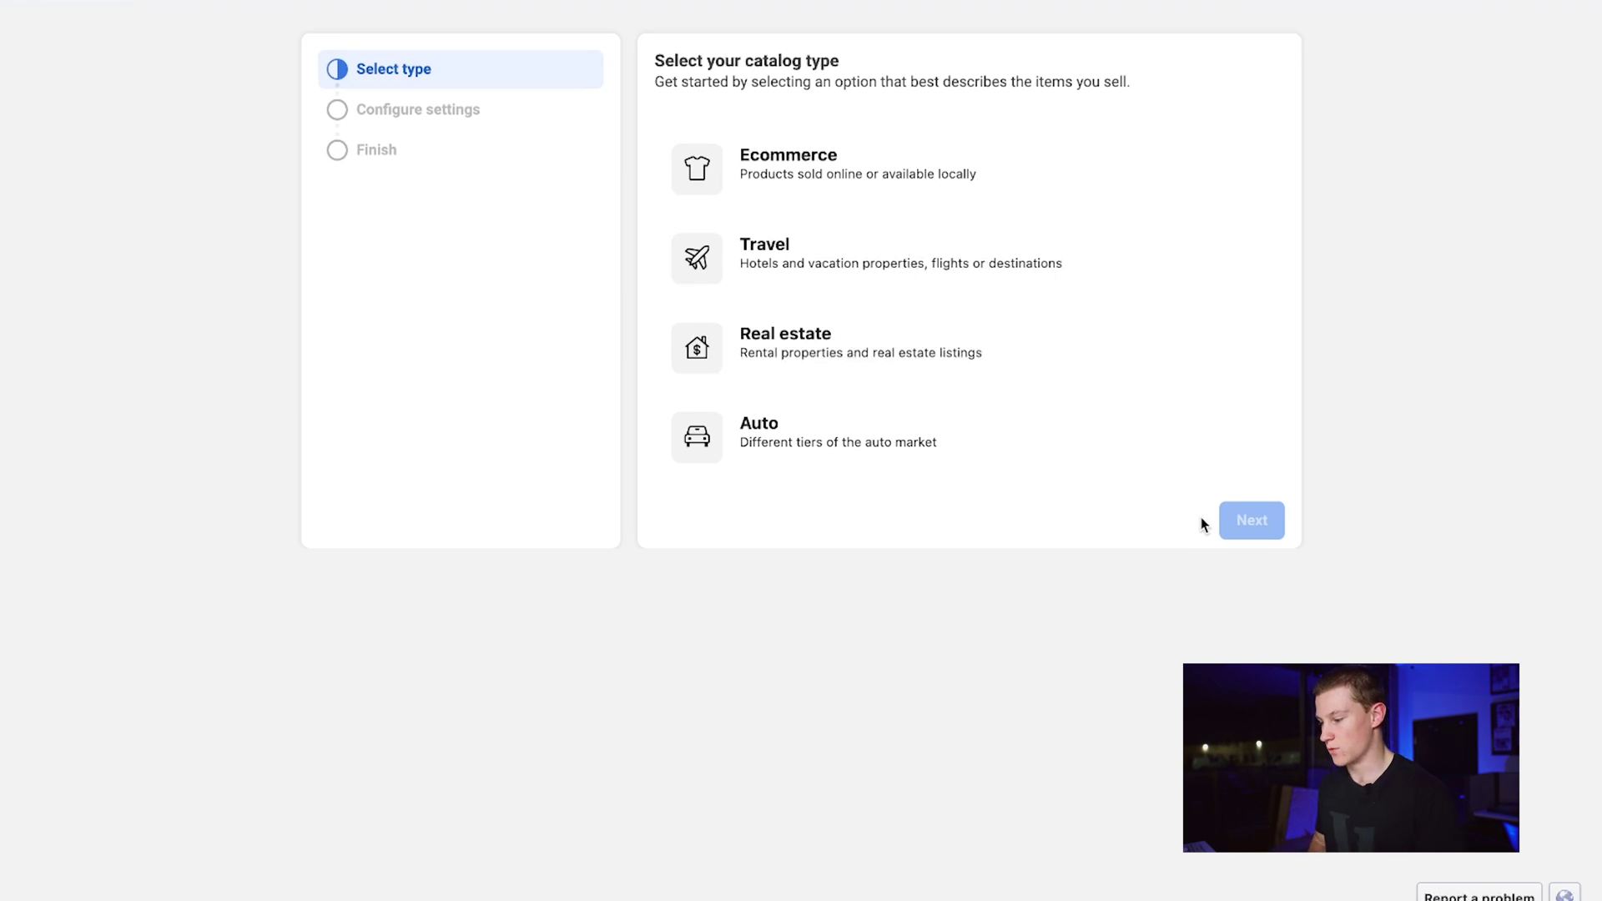
pyautogui.click(878, 175)
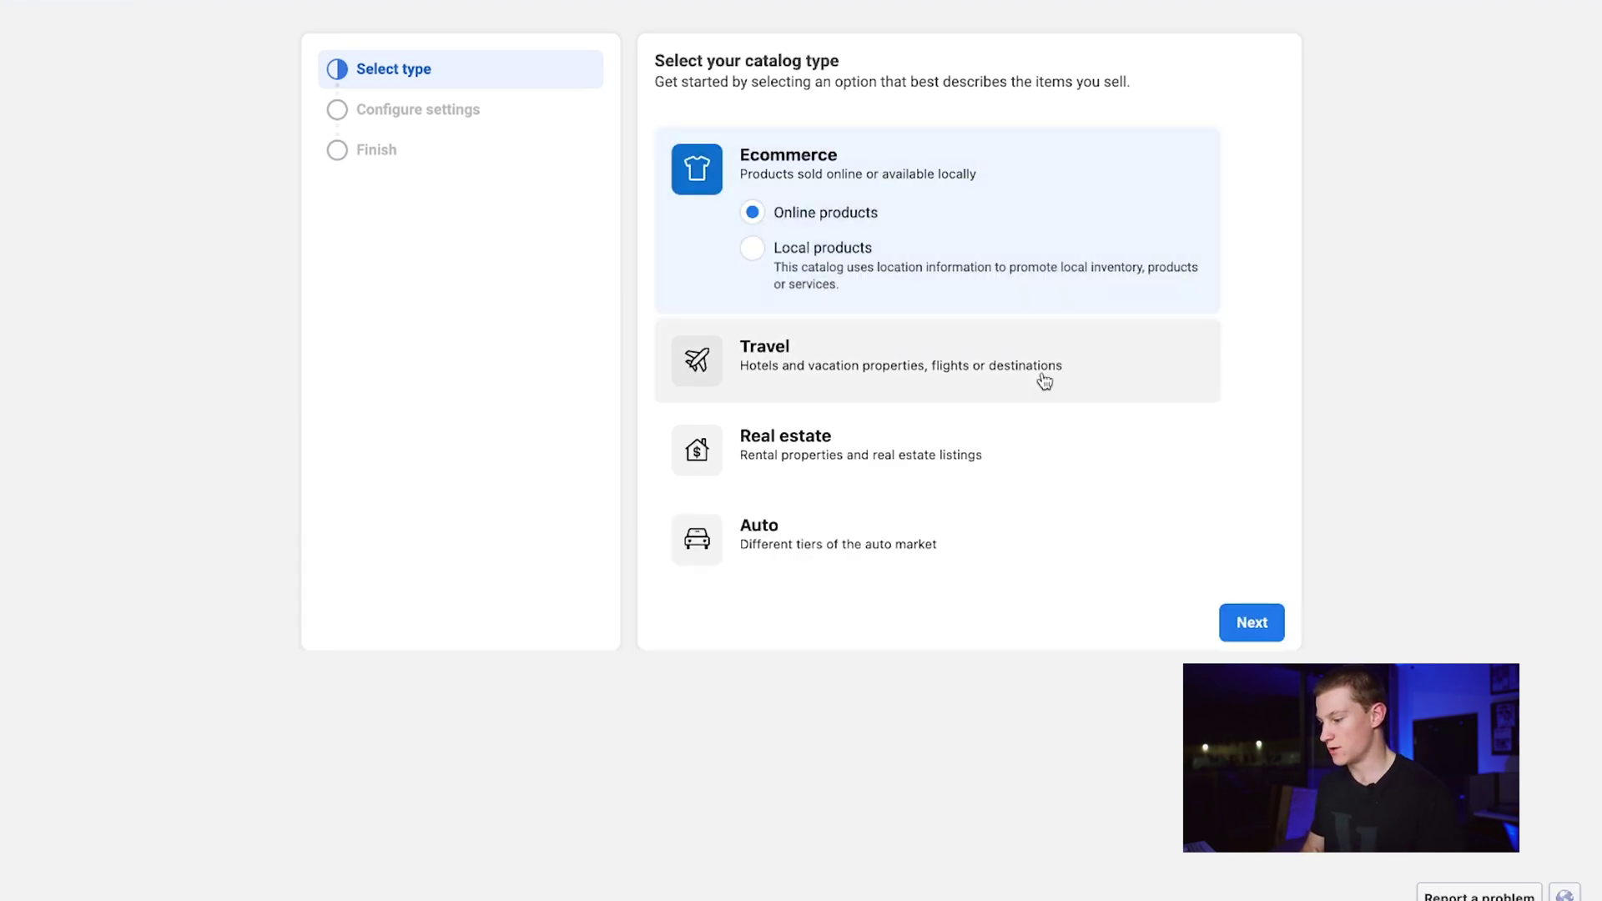
pyautogui.click(1247, 632)
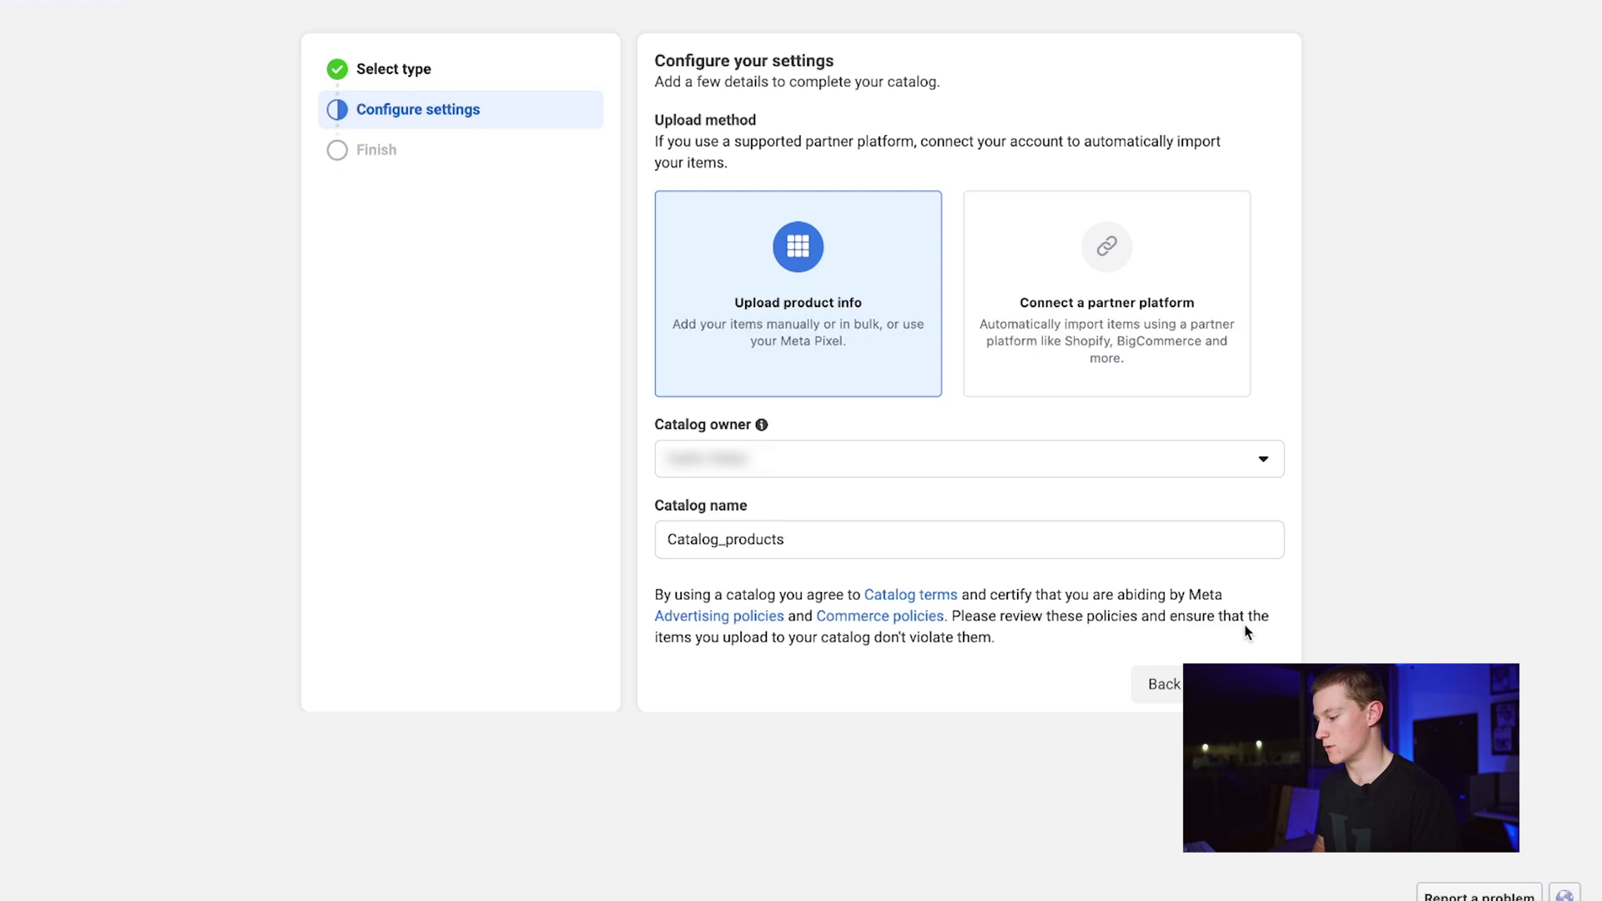
# Switch the catalog source to Connect a partner platform and pick Shopify
pyautogui.click(1202, 320)
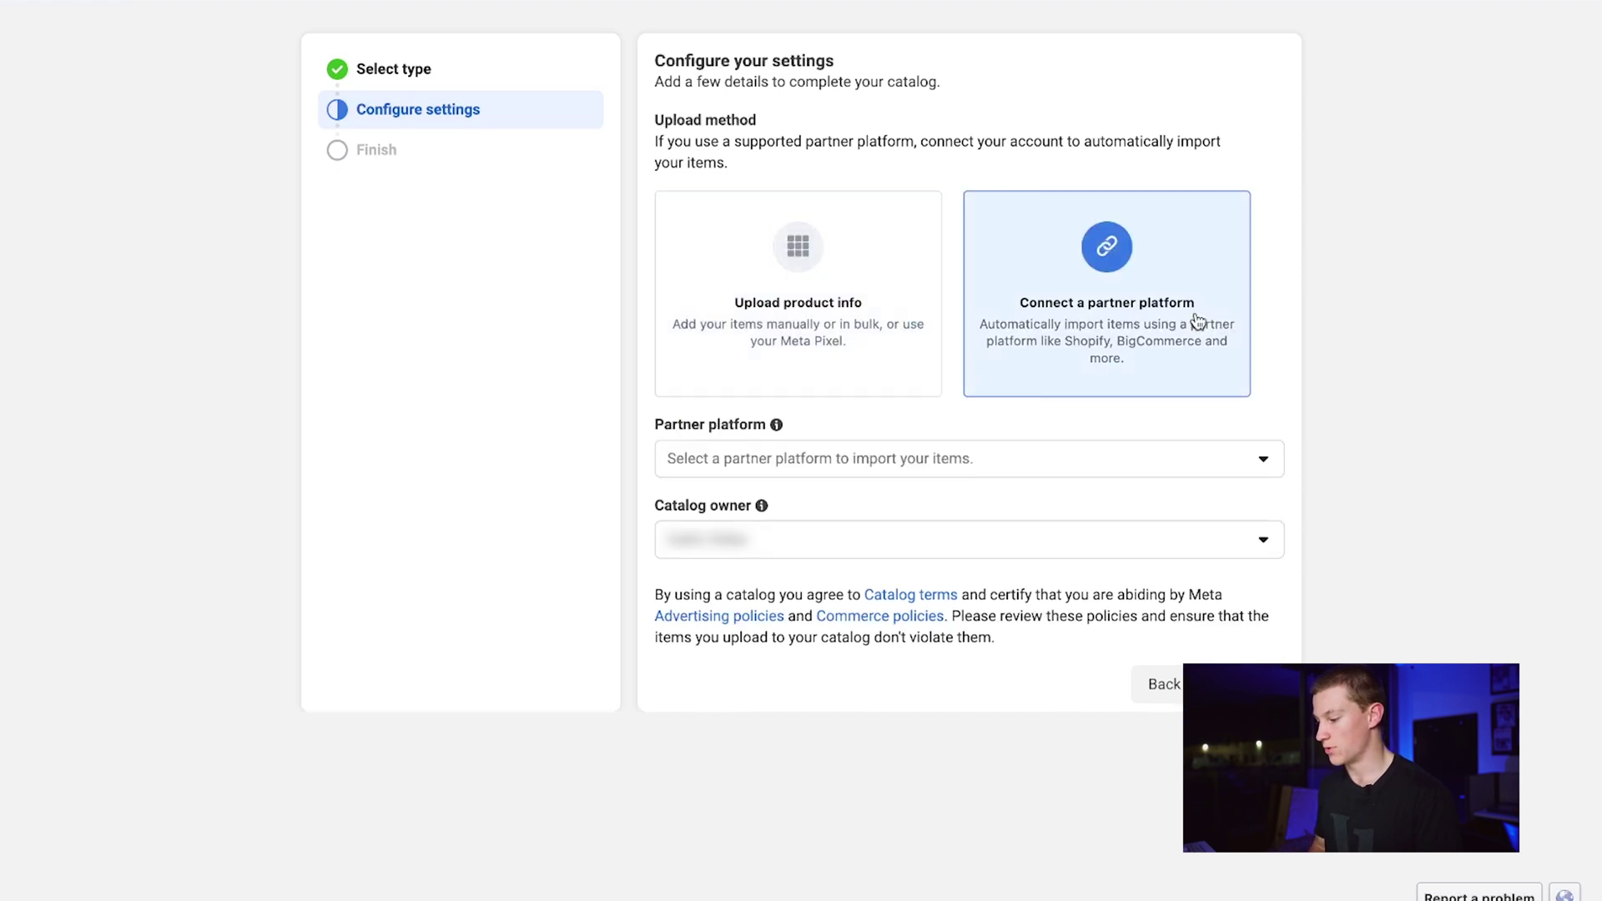
pyautogui.click(998, 464)
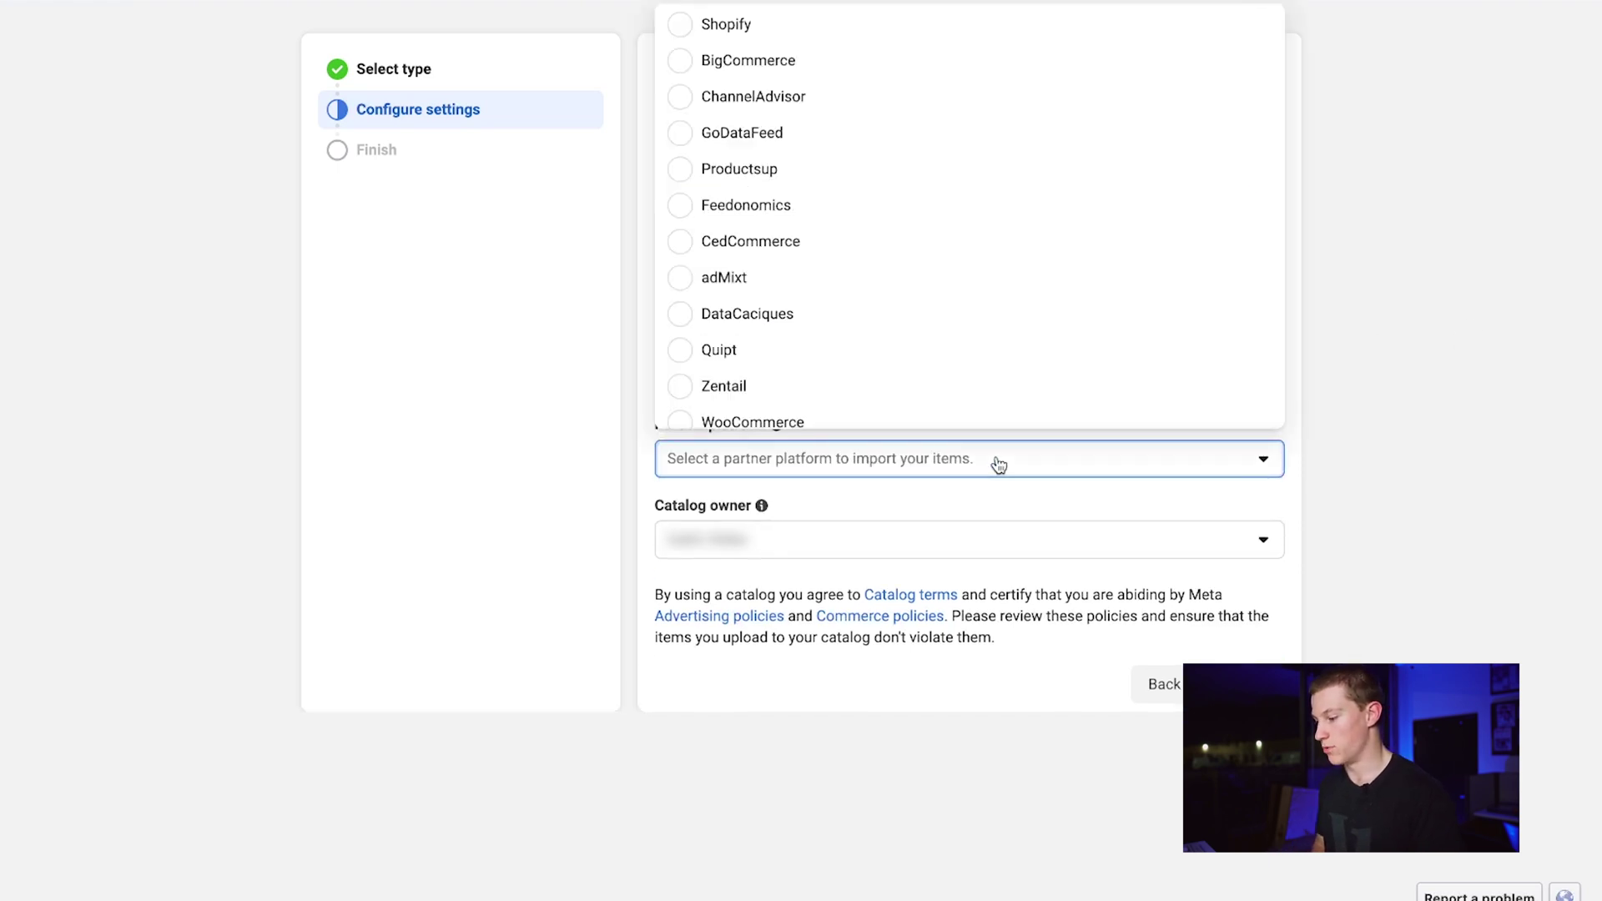
pyautogui.click(745, 40)
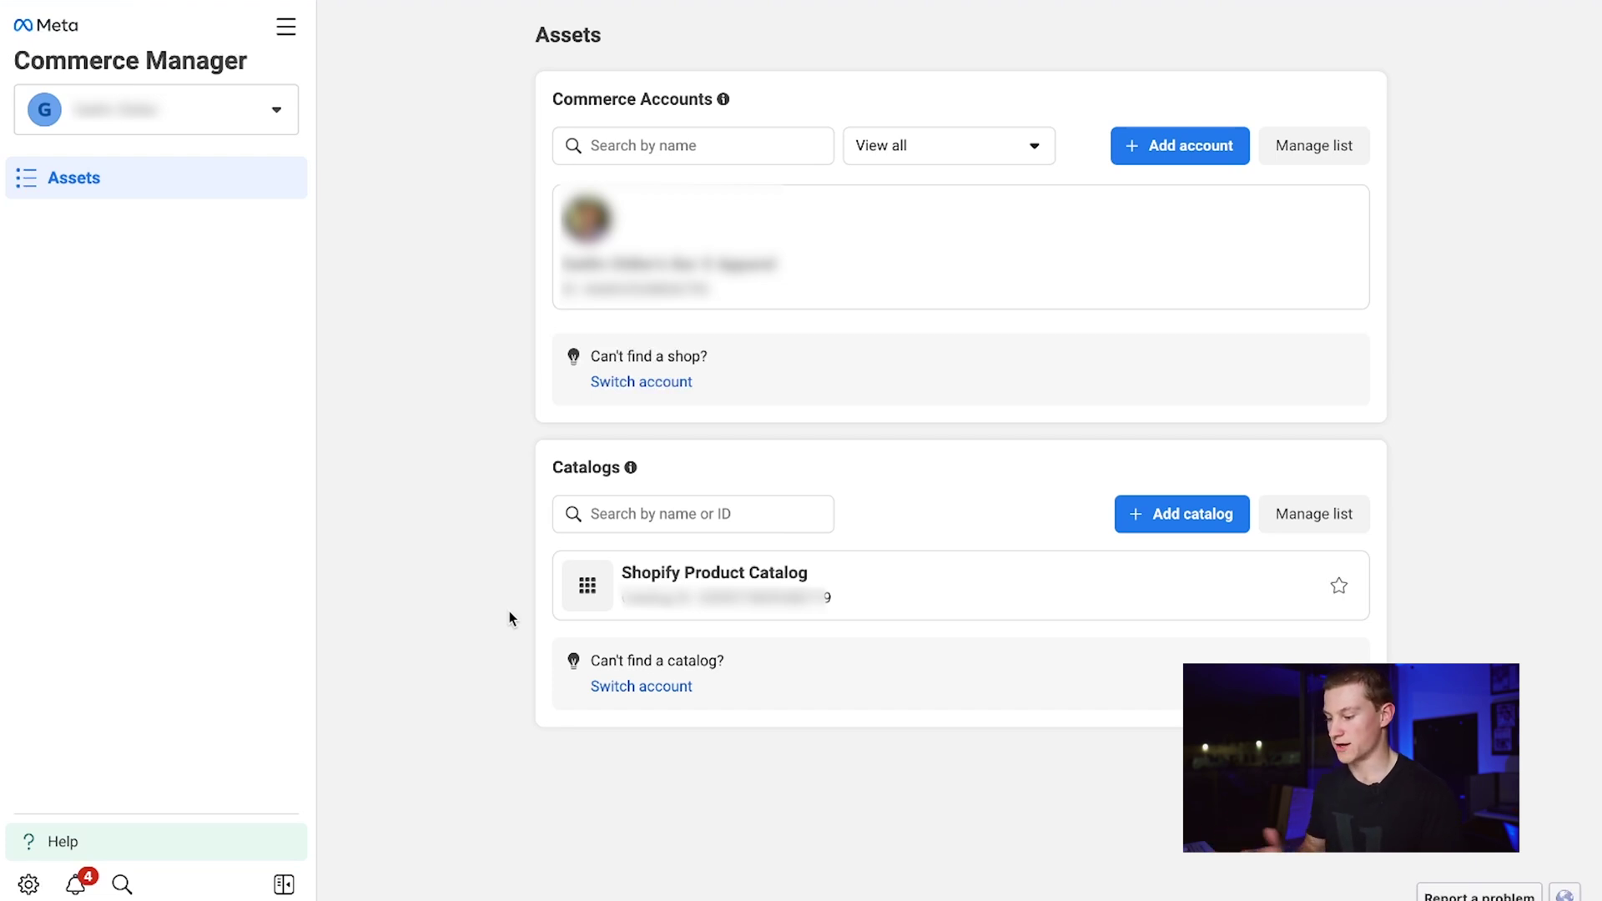
# Go from the Shopify Product Catalog's items to its Product sets page
pyautogui.click(746, 575)
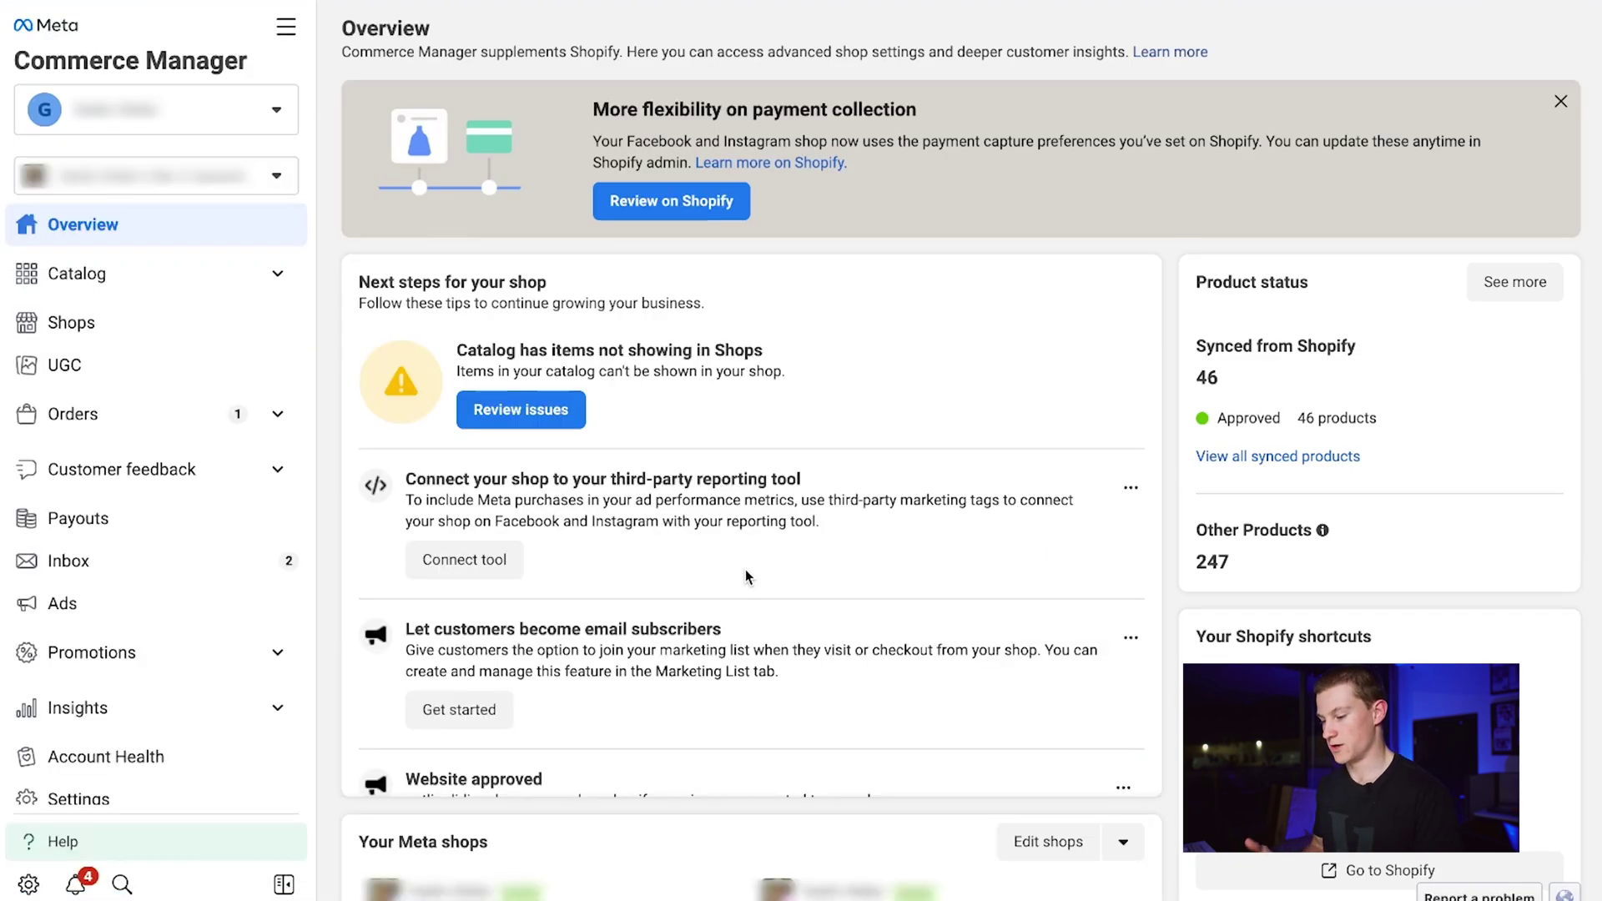
pyautogui.click(205, 273)
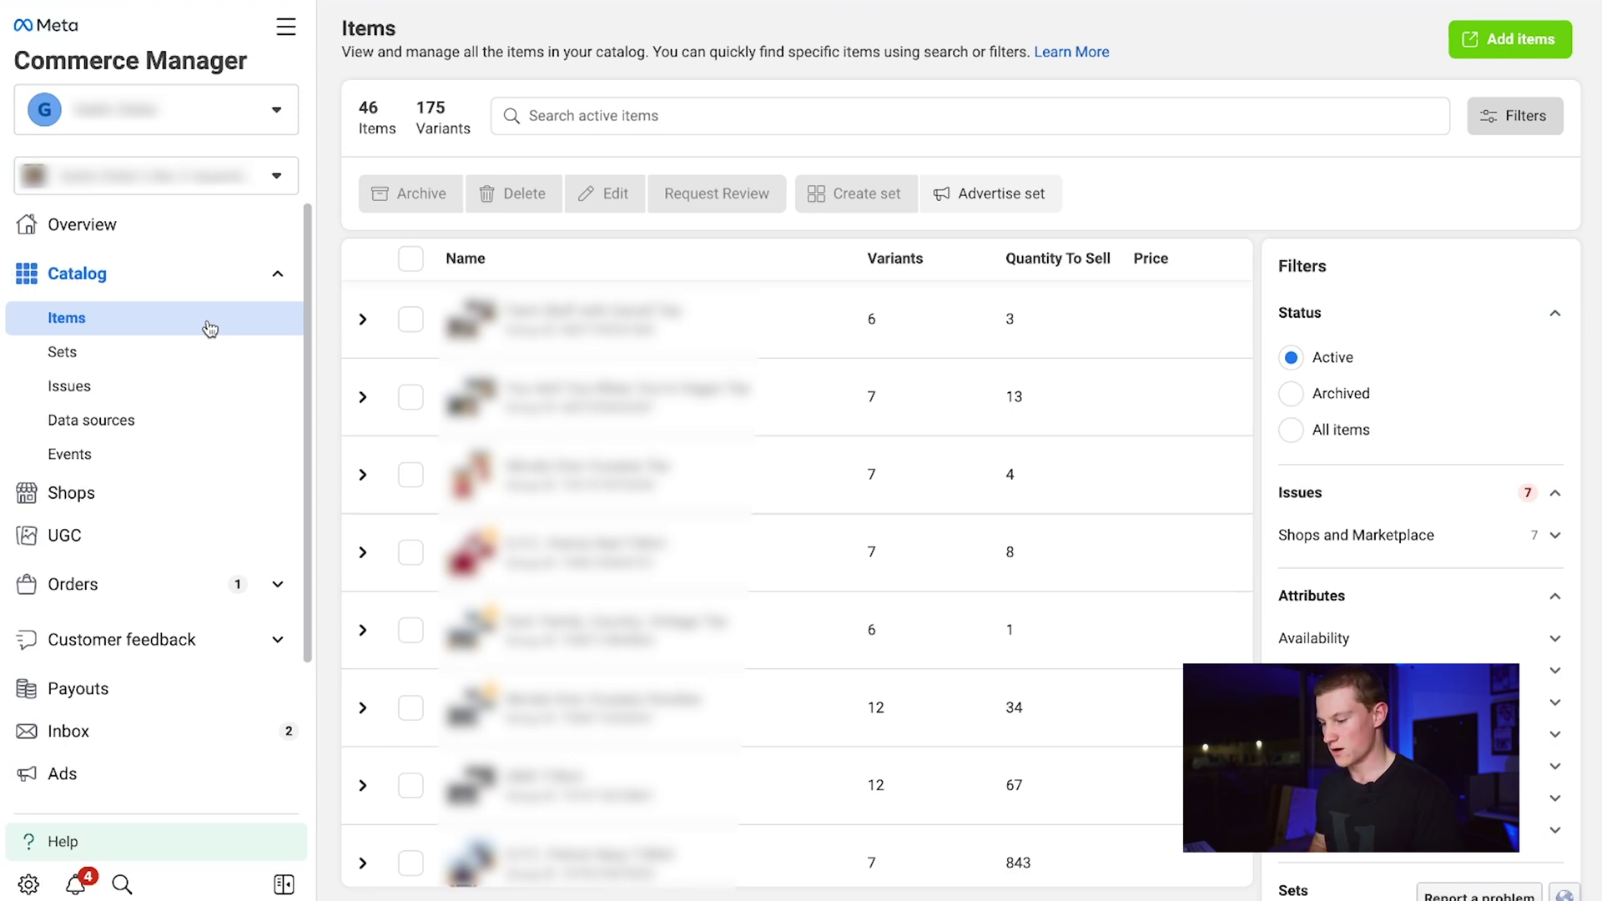
pyautogui.click(192, 362)
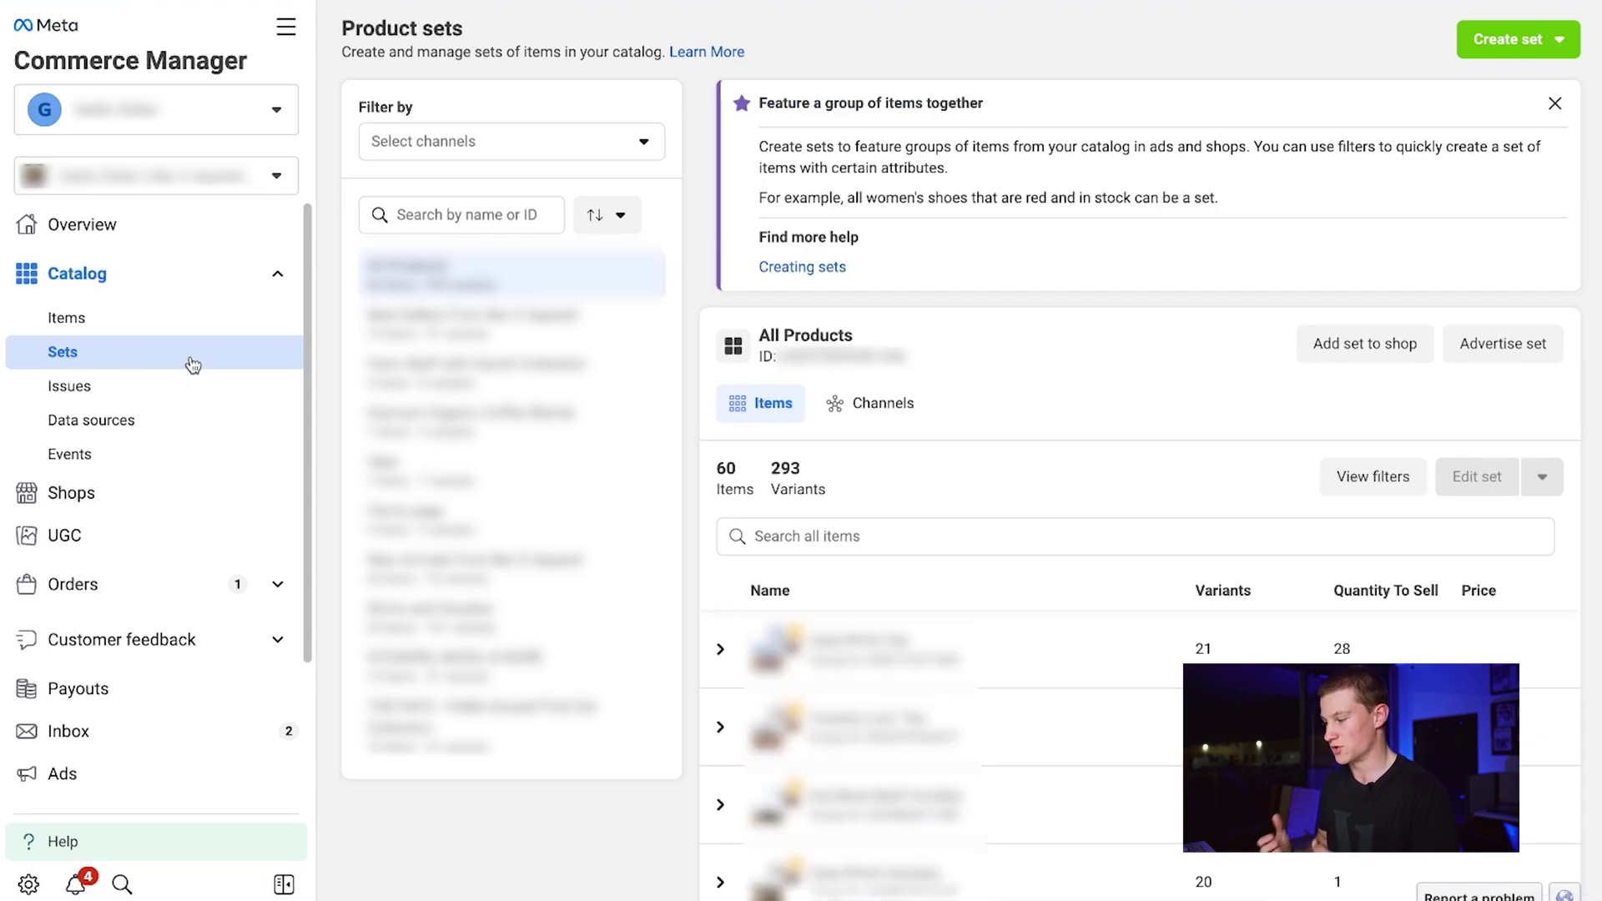
pyautogui.click(1524, 49)
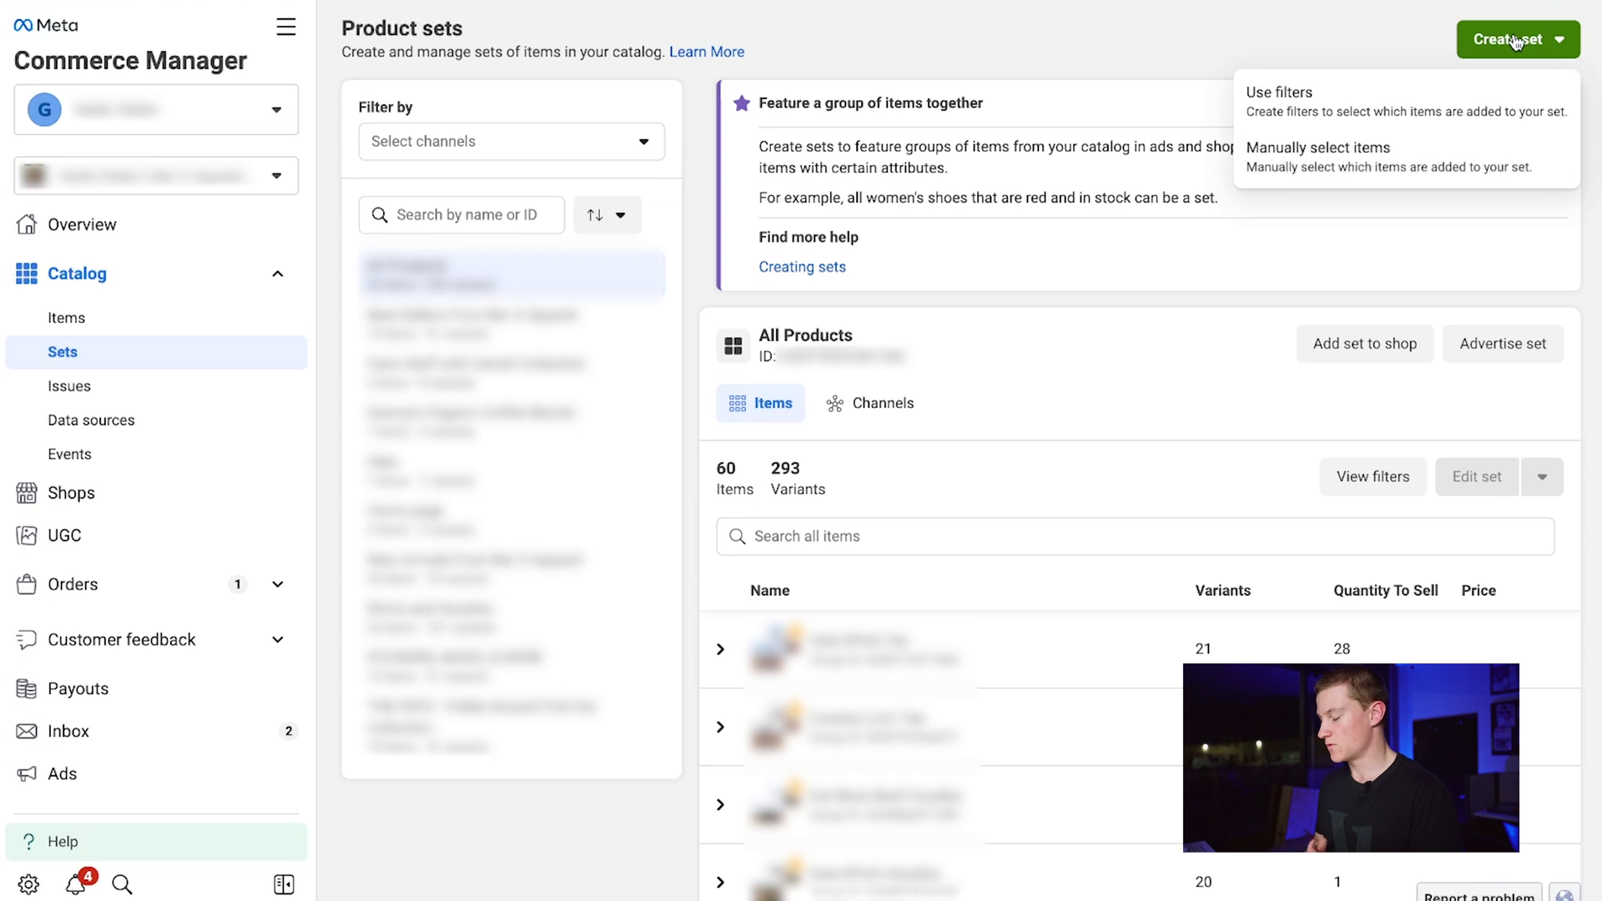
# Start a manual set named 'T-Shirt New Drops', then close it without saving
pyautogui.click(1419, 160)
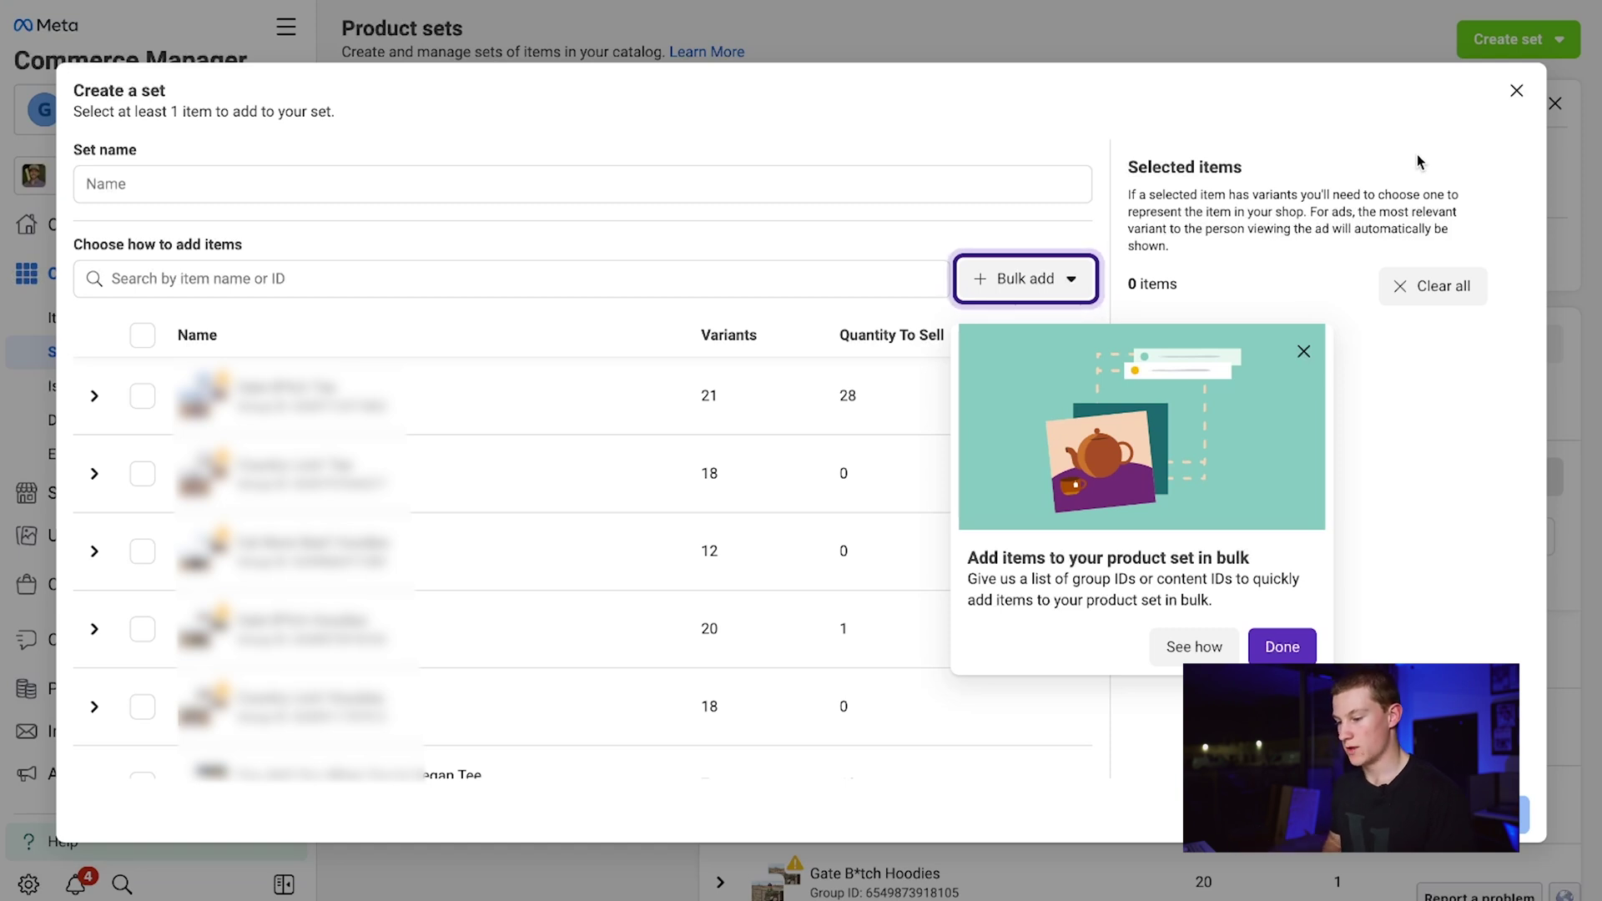
pyautogui.click(513, 179)
pyautogui.write('T-Shirt New Drops')
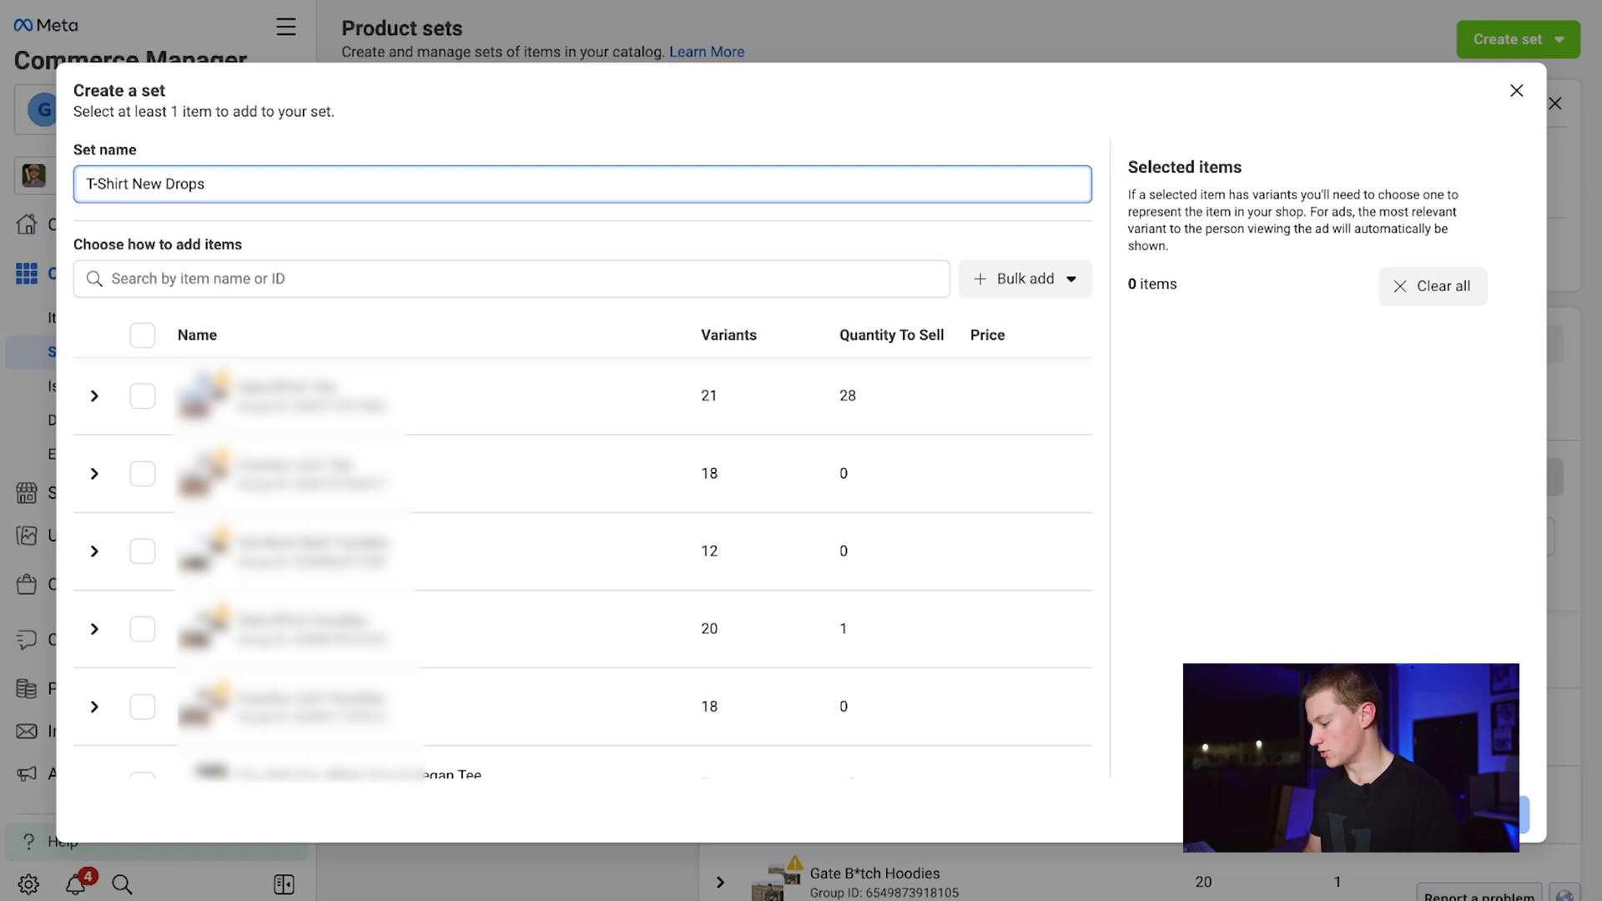
pyautogui.click(1517, 92)
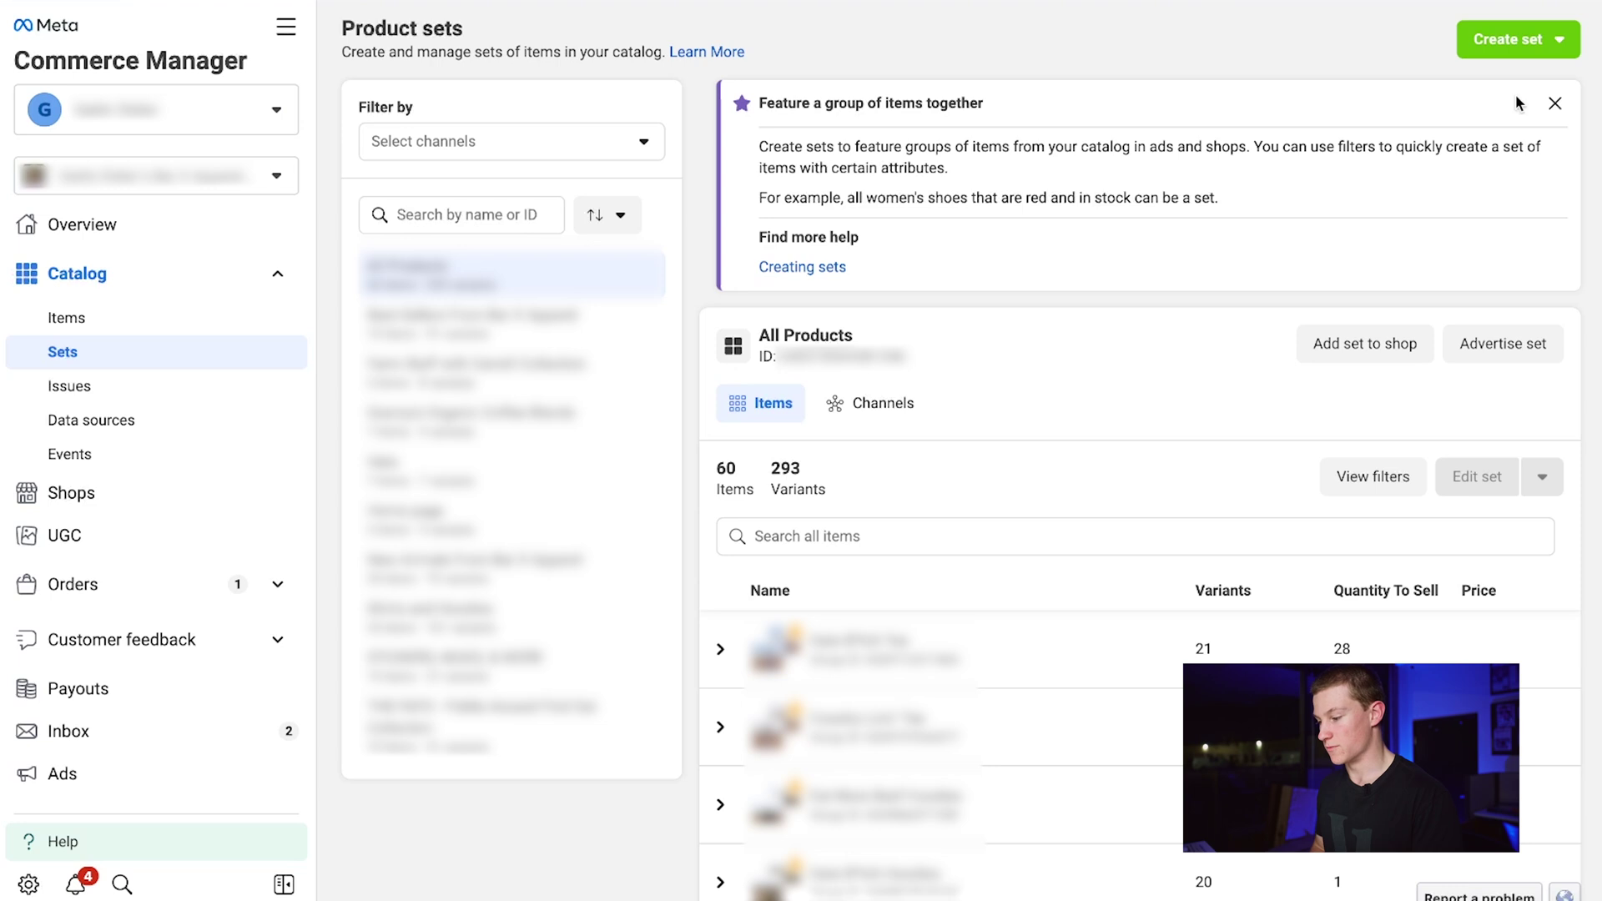
pyautogui.click(286, 28)
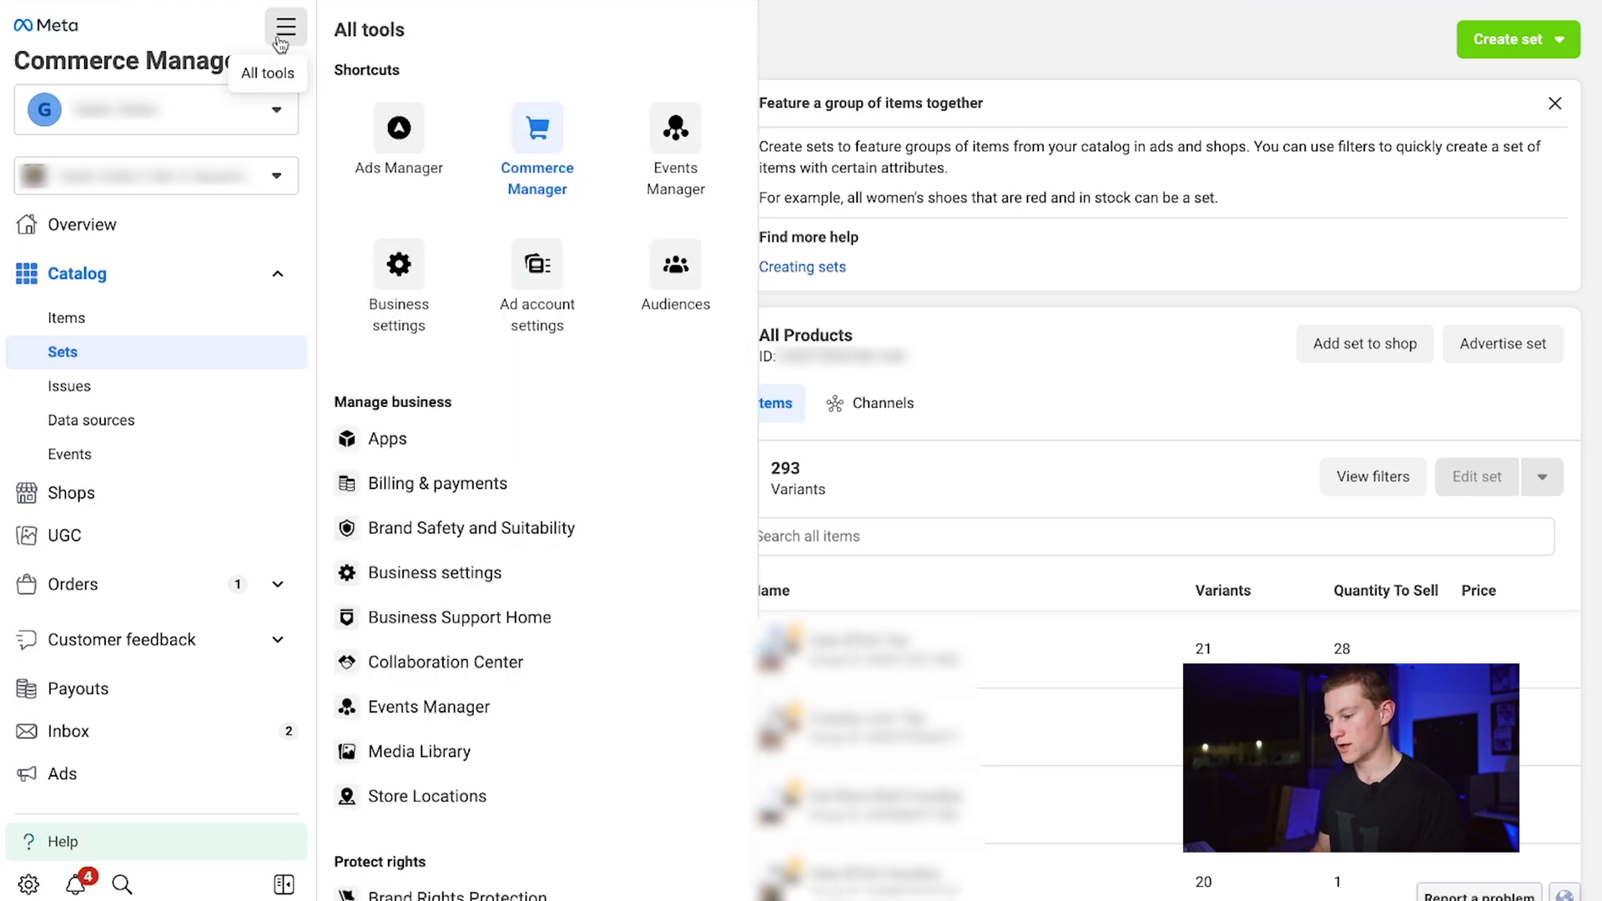
# In Ads Manager, create a Sales-objective campaign using the Manual sales campaign setup
pyautogui.click(389, 128)
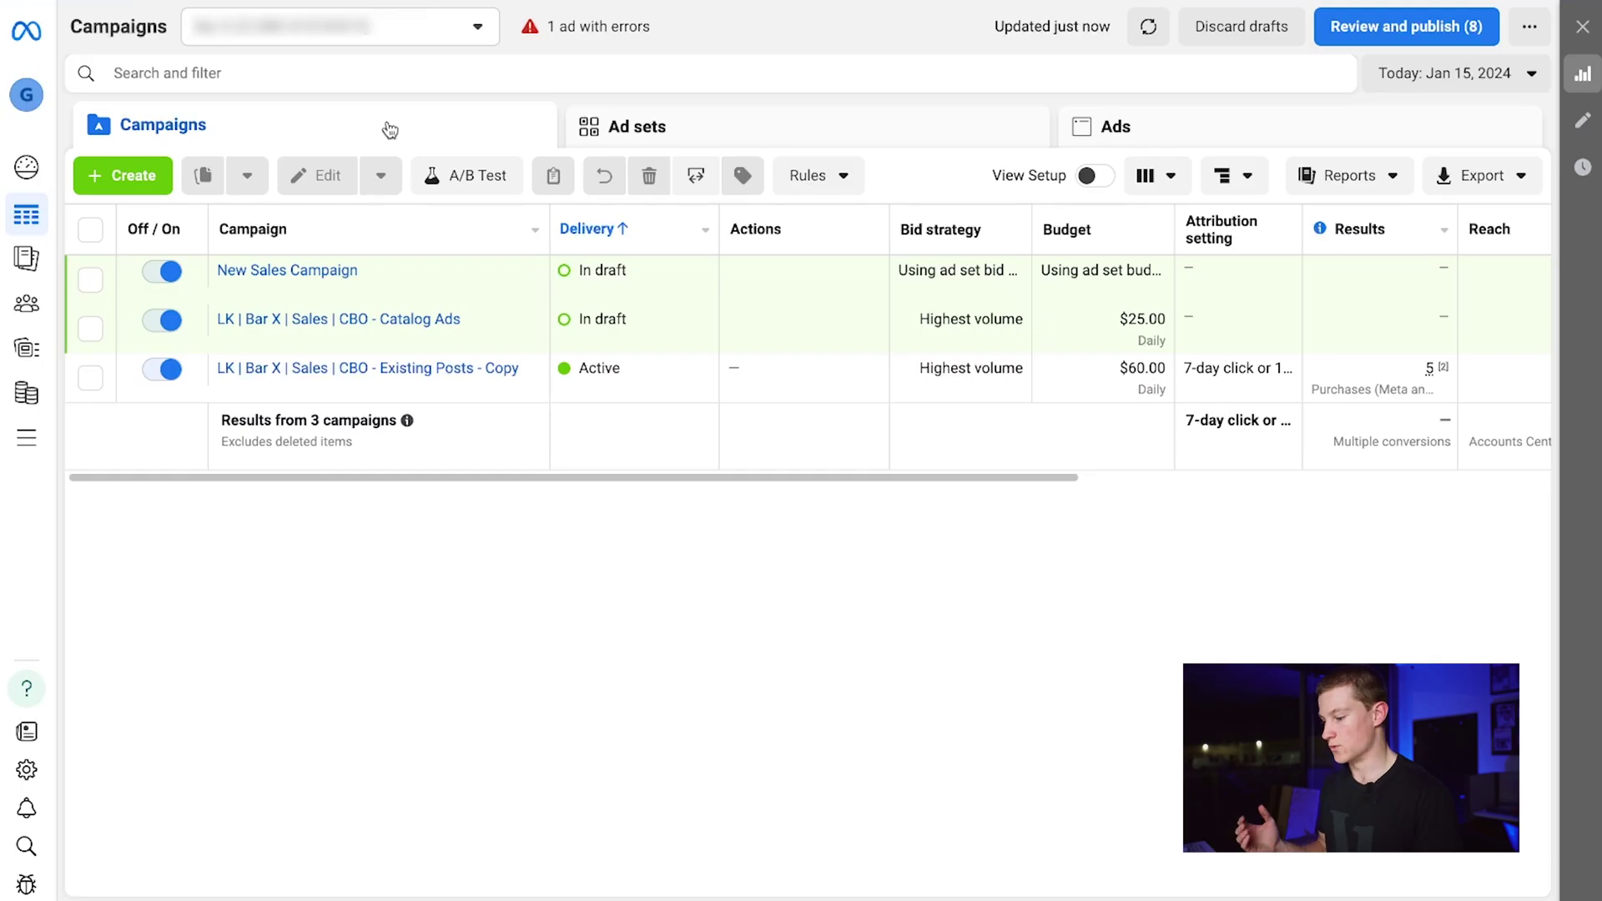
pyautogui.click(100, 182)
pyautogui.click(638, 584)
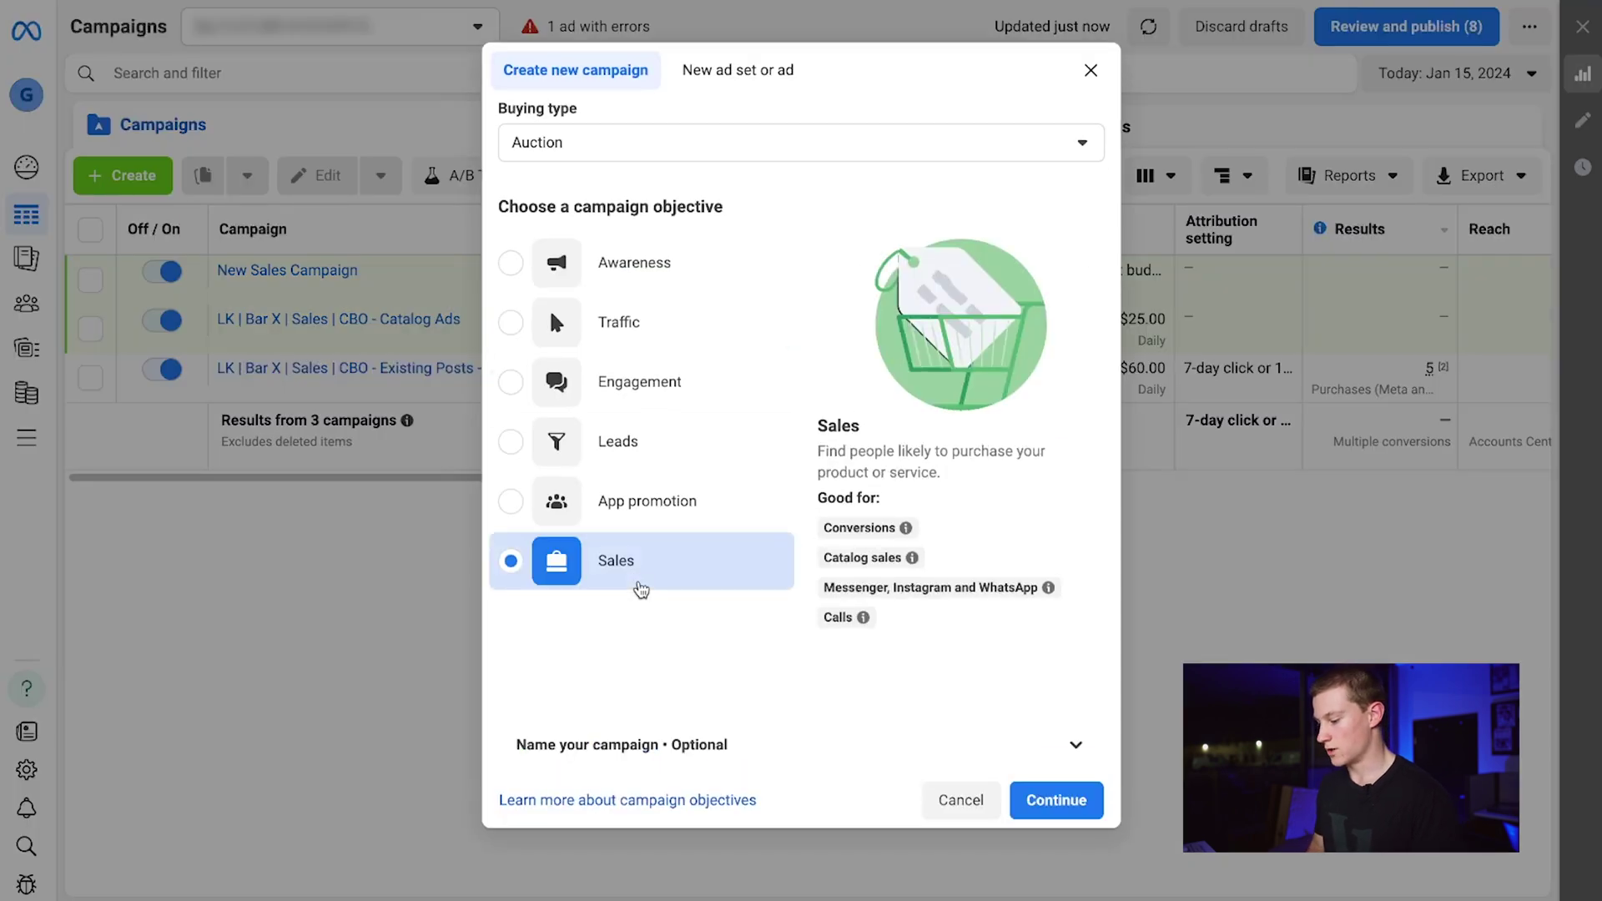
pyautogui.click(1013, 797)
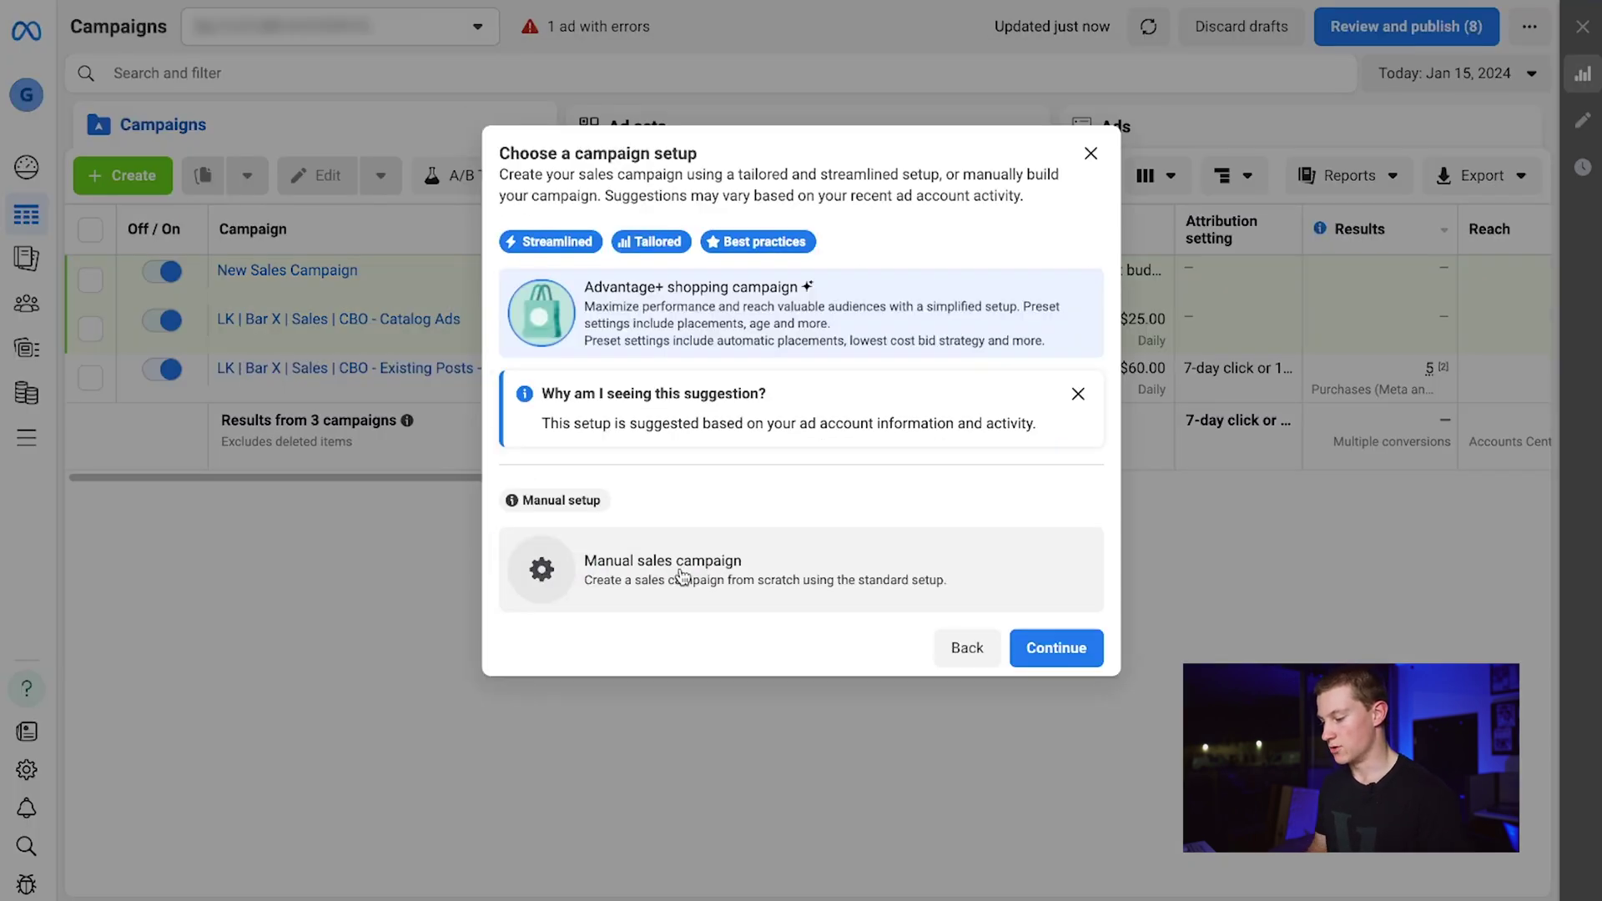
pyautogui.click(681, 576)
pyautogui.click(1054, 665)
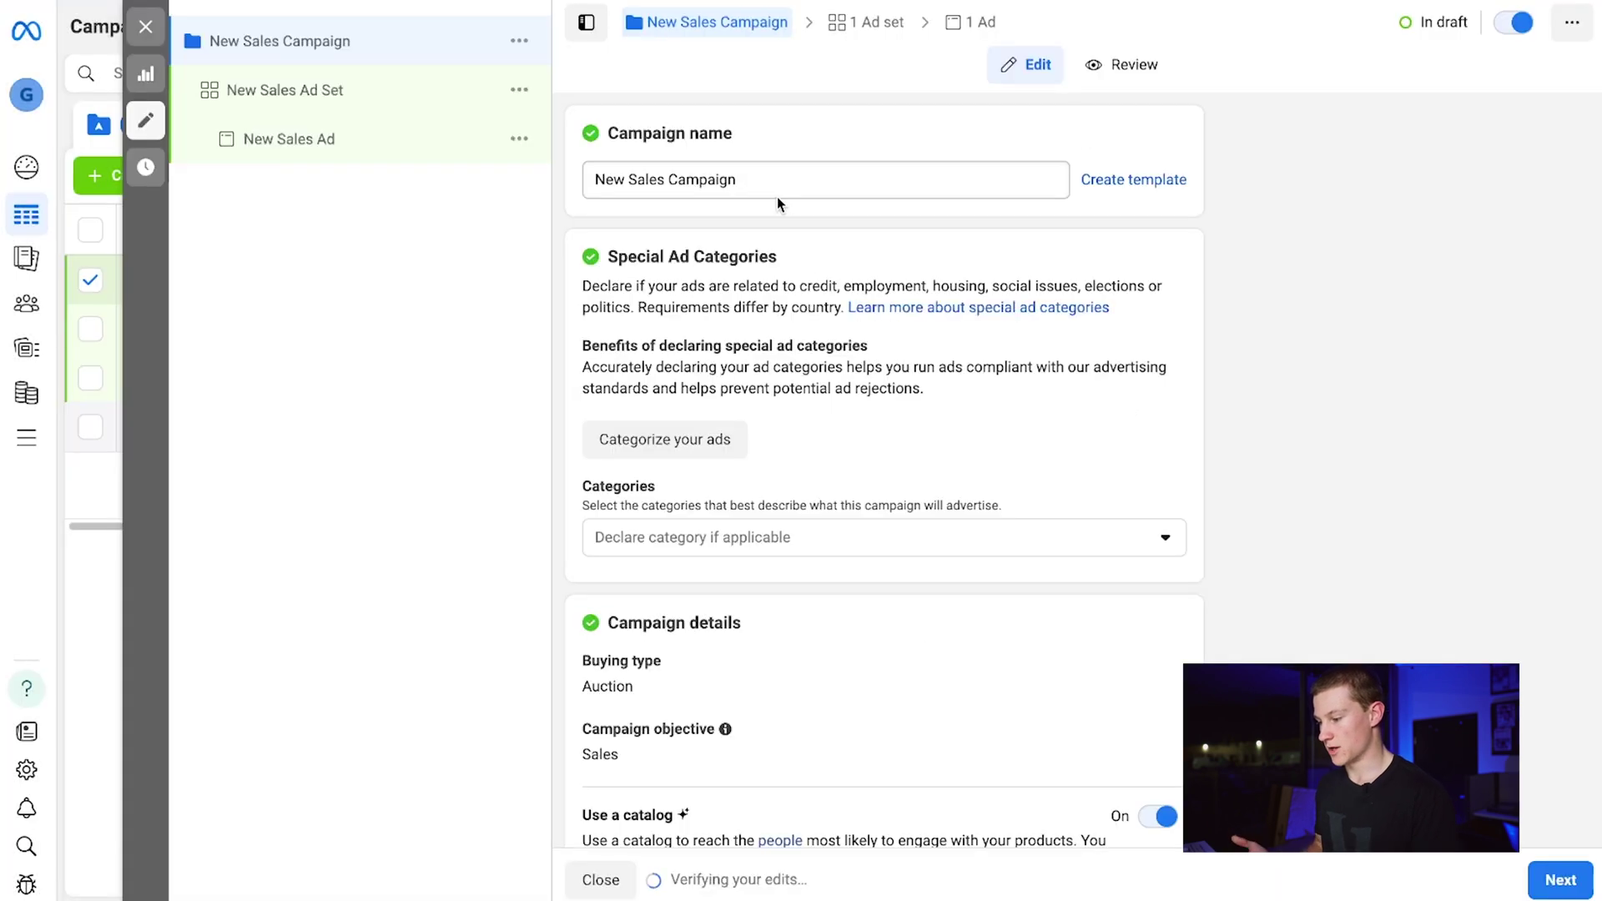
# Replace the default campaign name with 'LK'
pyautogui.moveTo(776, 177); pyautogui.dragTo(591, 177)
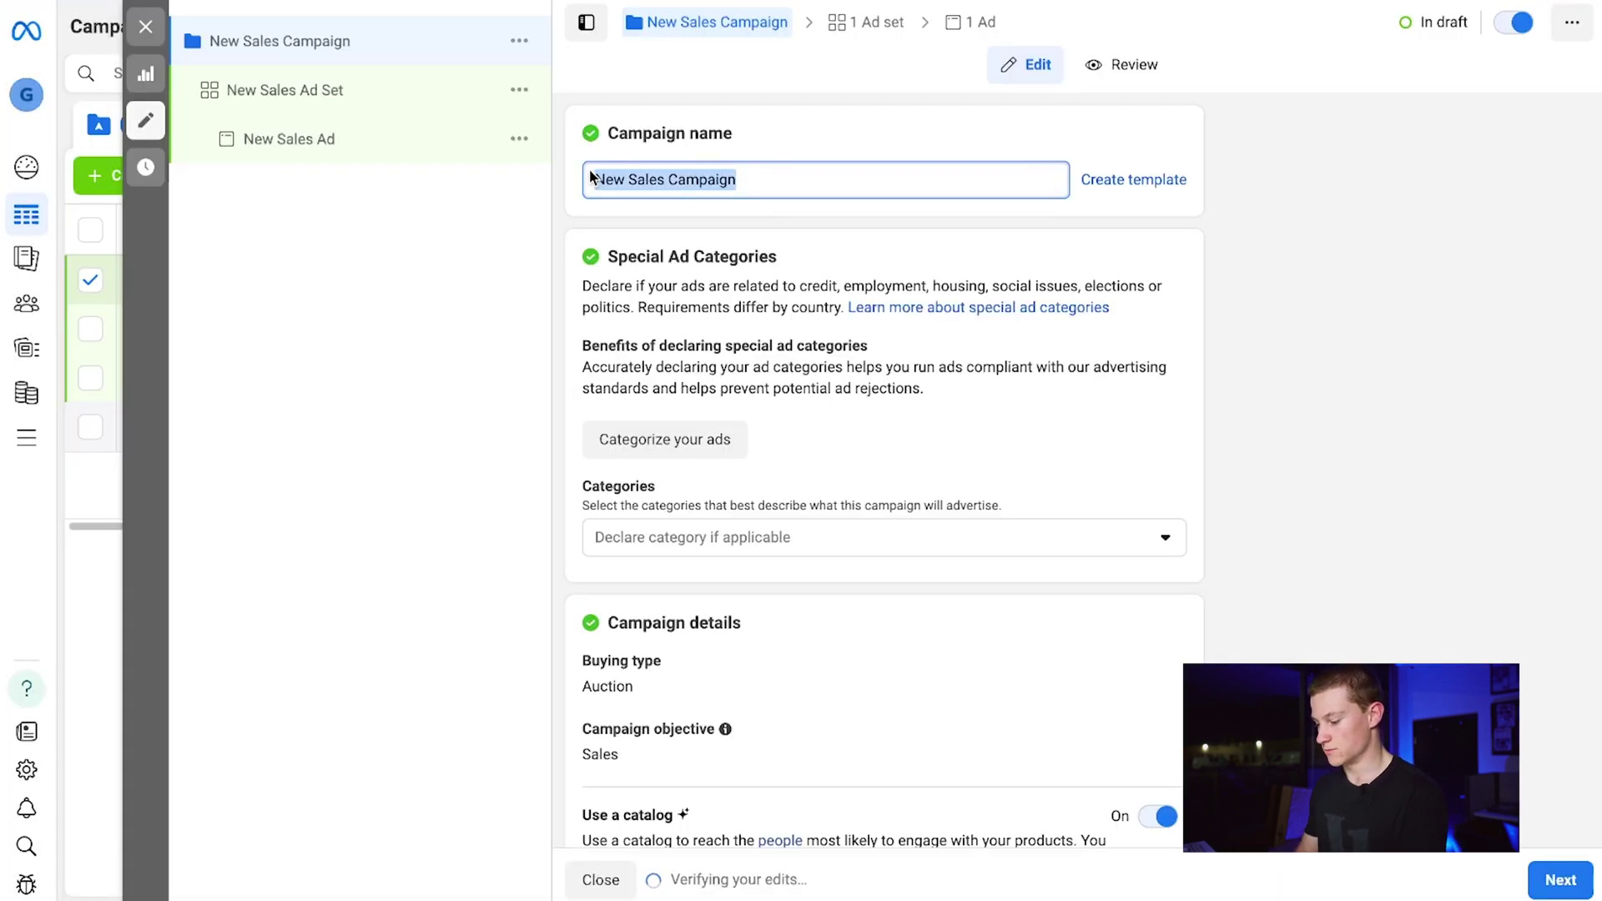
pyautogui.write('LK')
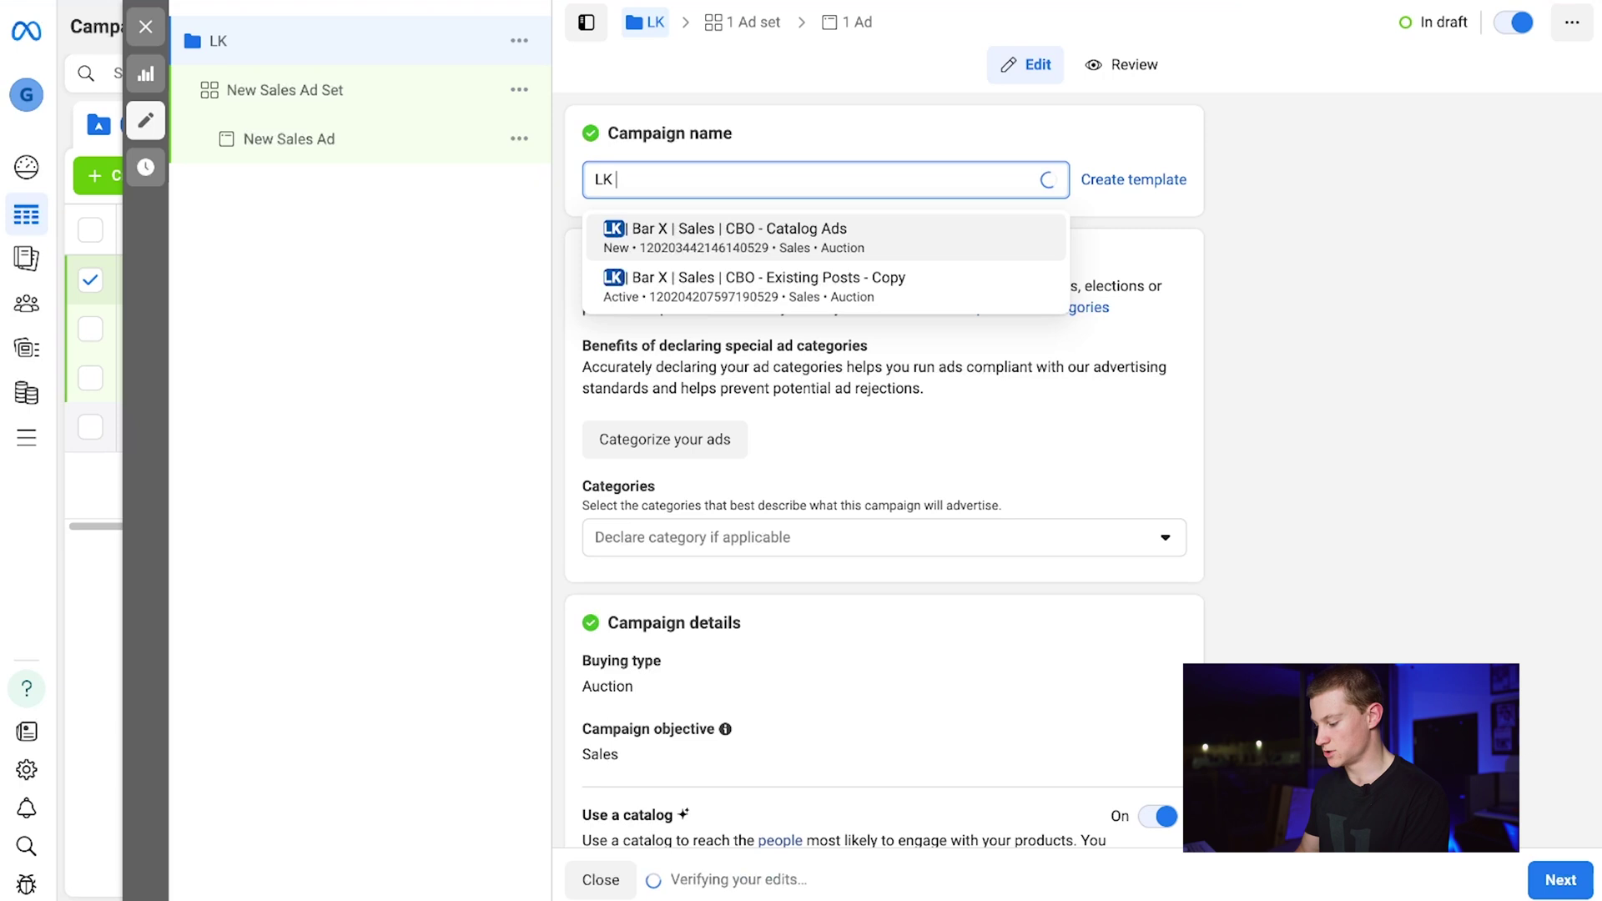
pyautogui.click(754, 142)
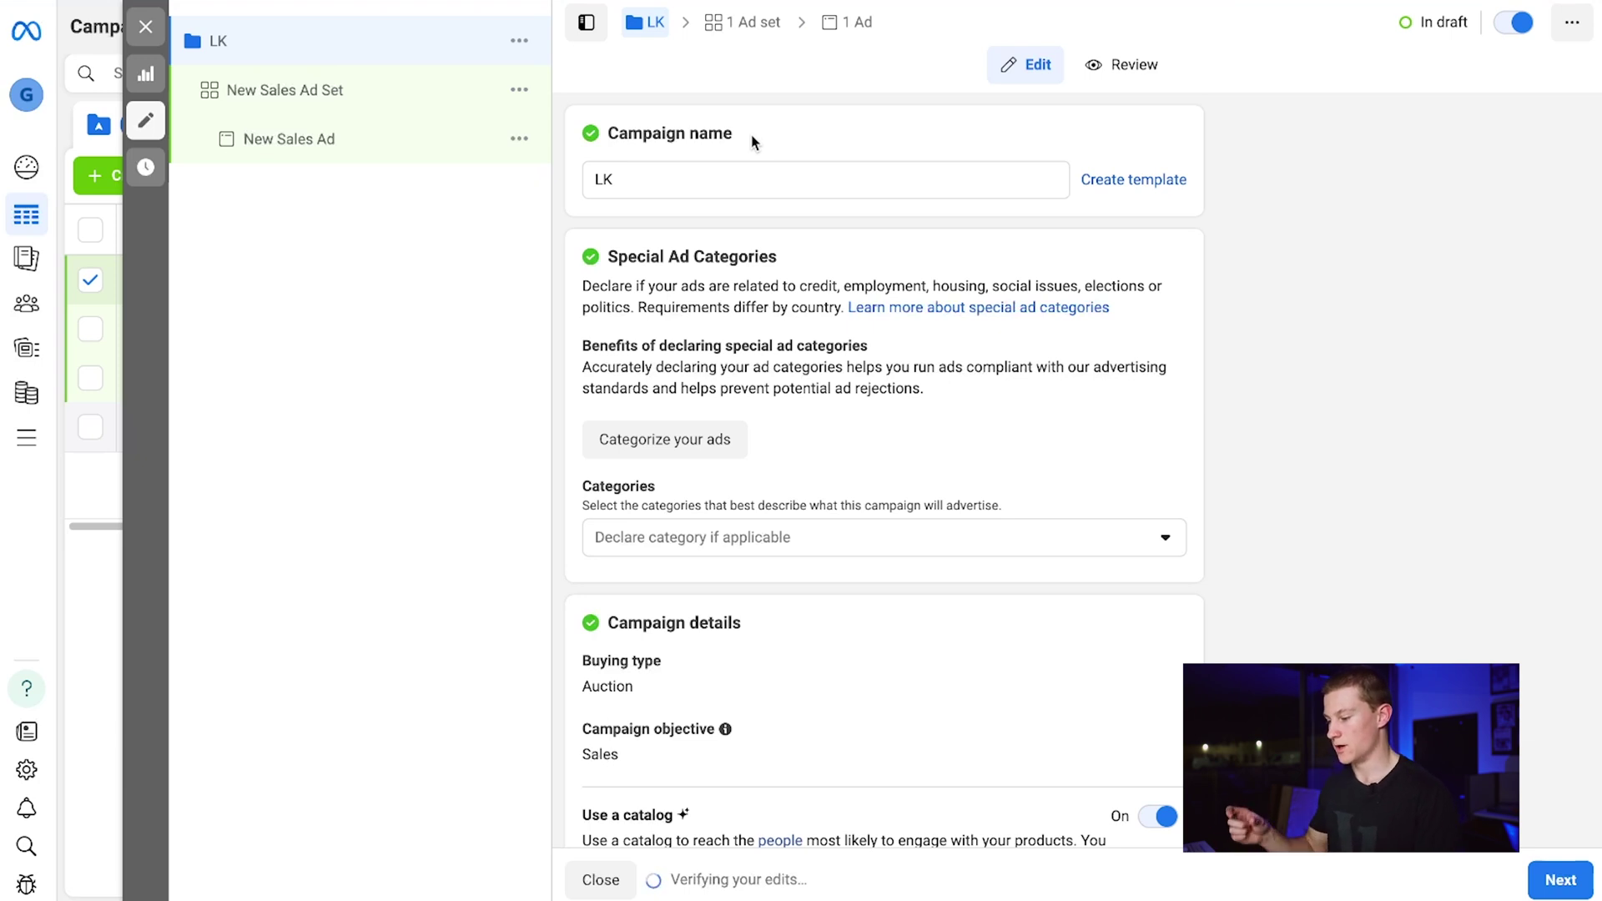
pyautogui.scroll(-5, 752, 142)
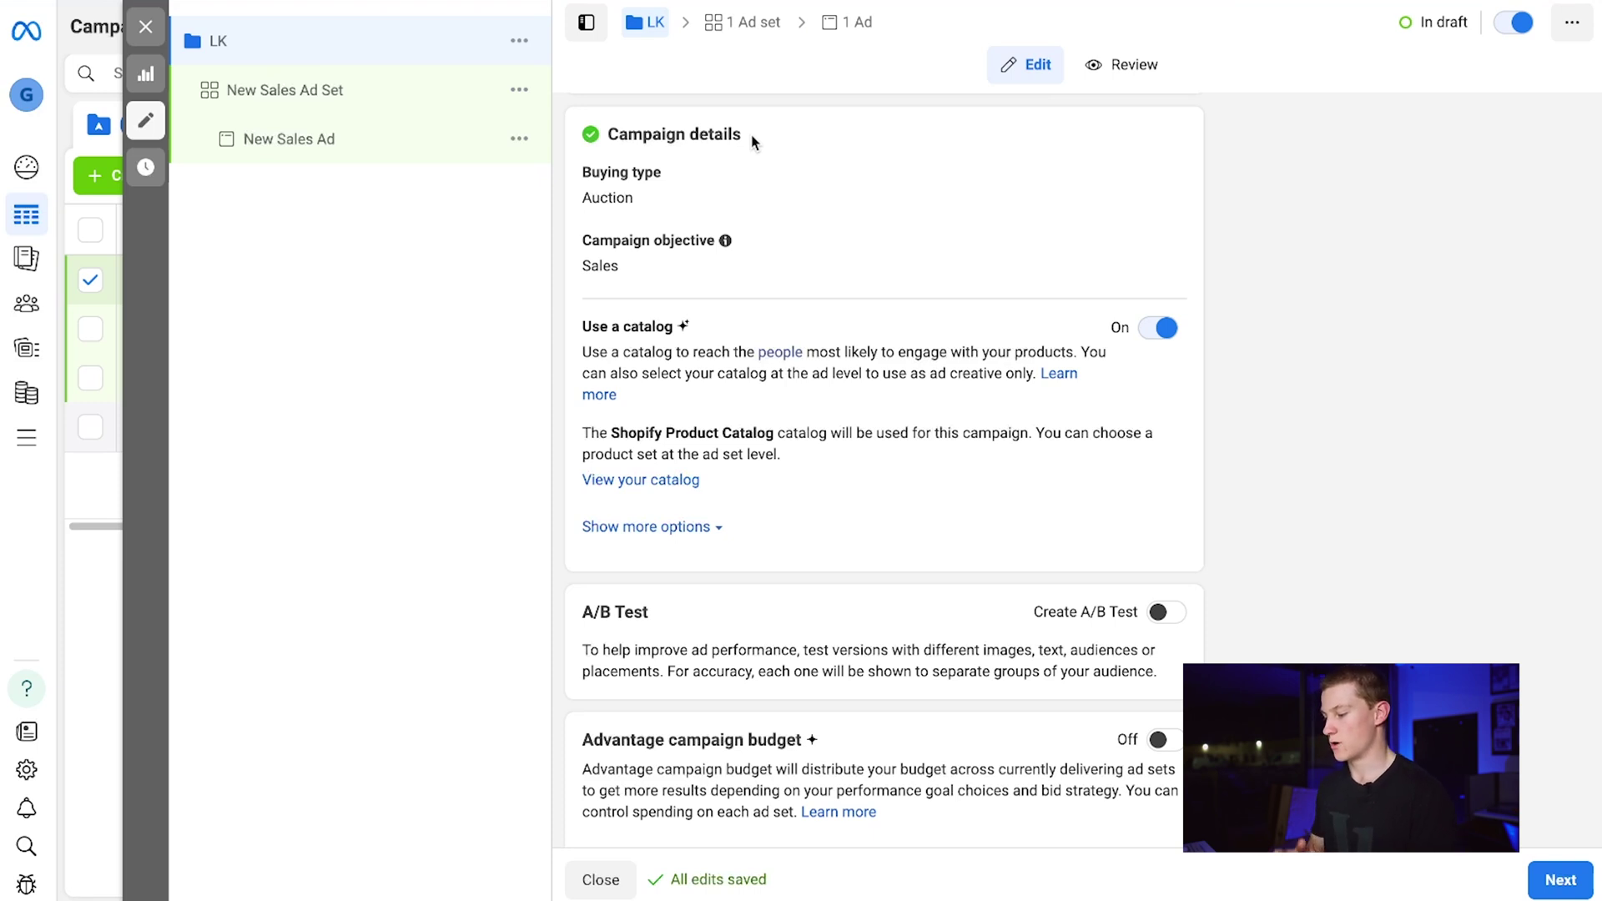
# Keep the Shopify Product Catalog on and use Advantage campaign budget at $100.00 daily
pyautogui.click(1163, 329)
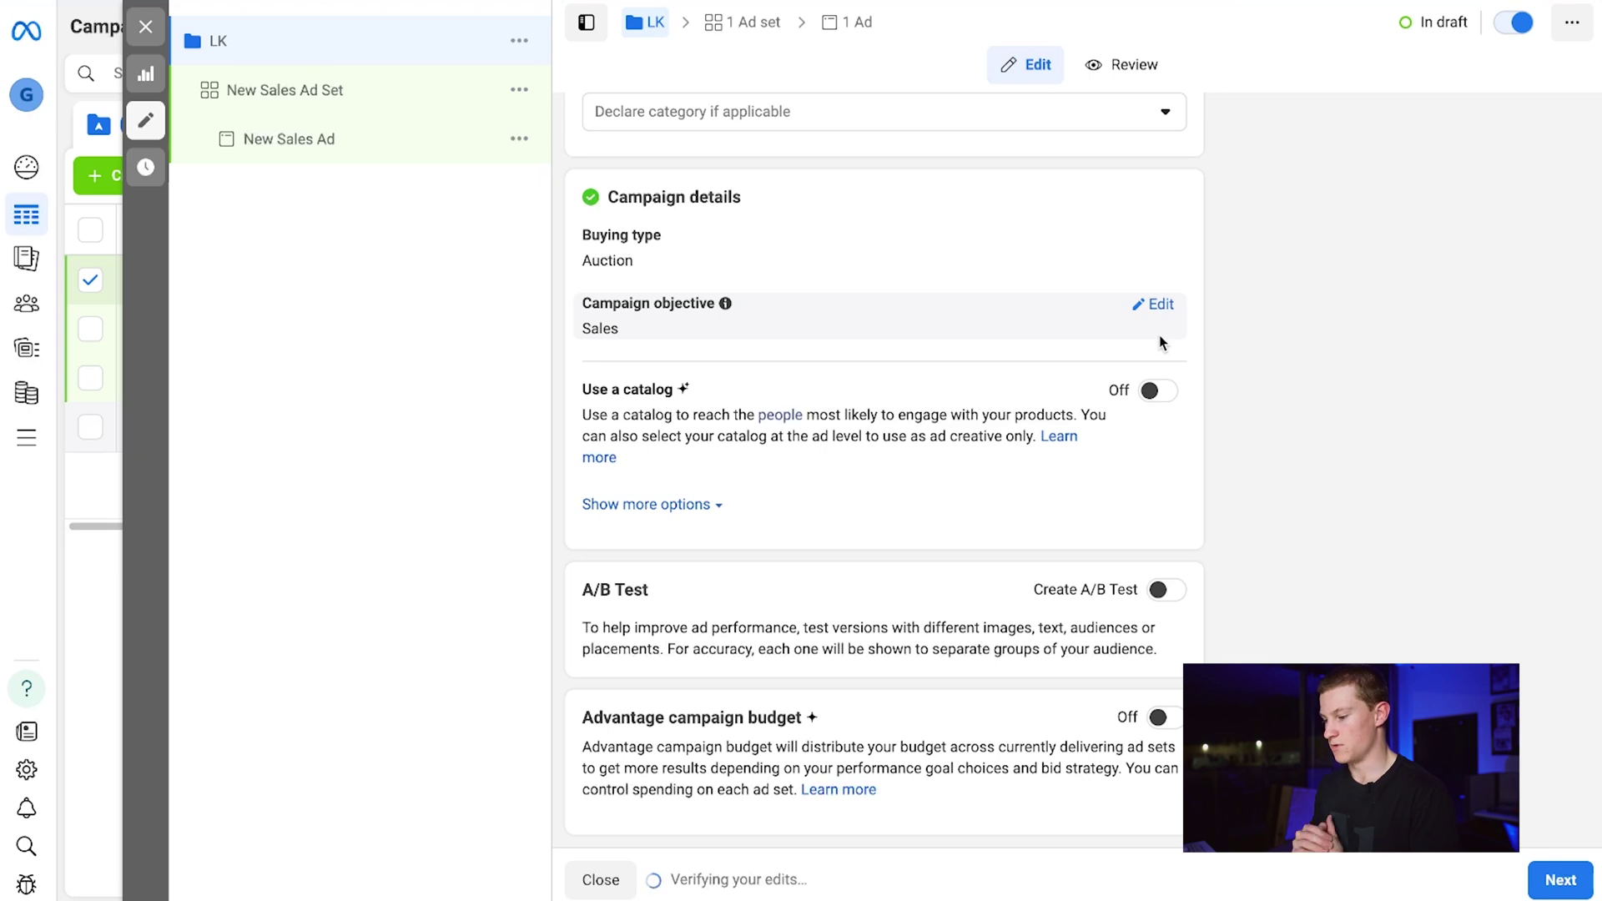
pyautogui.click(1159, 390)
pyautogui.scroll(-1, 1162, 399)
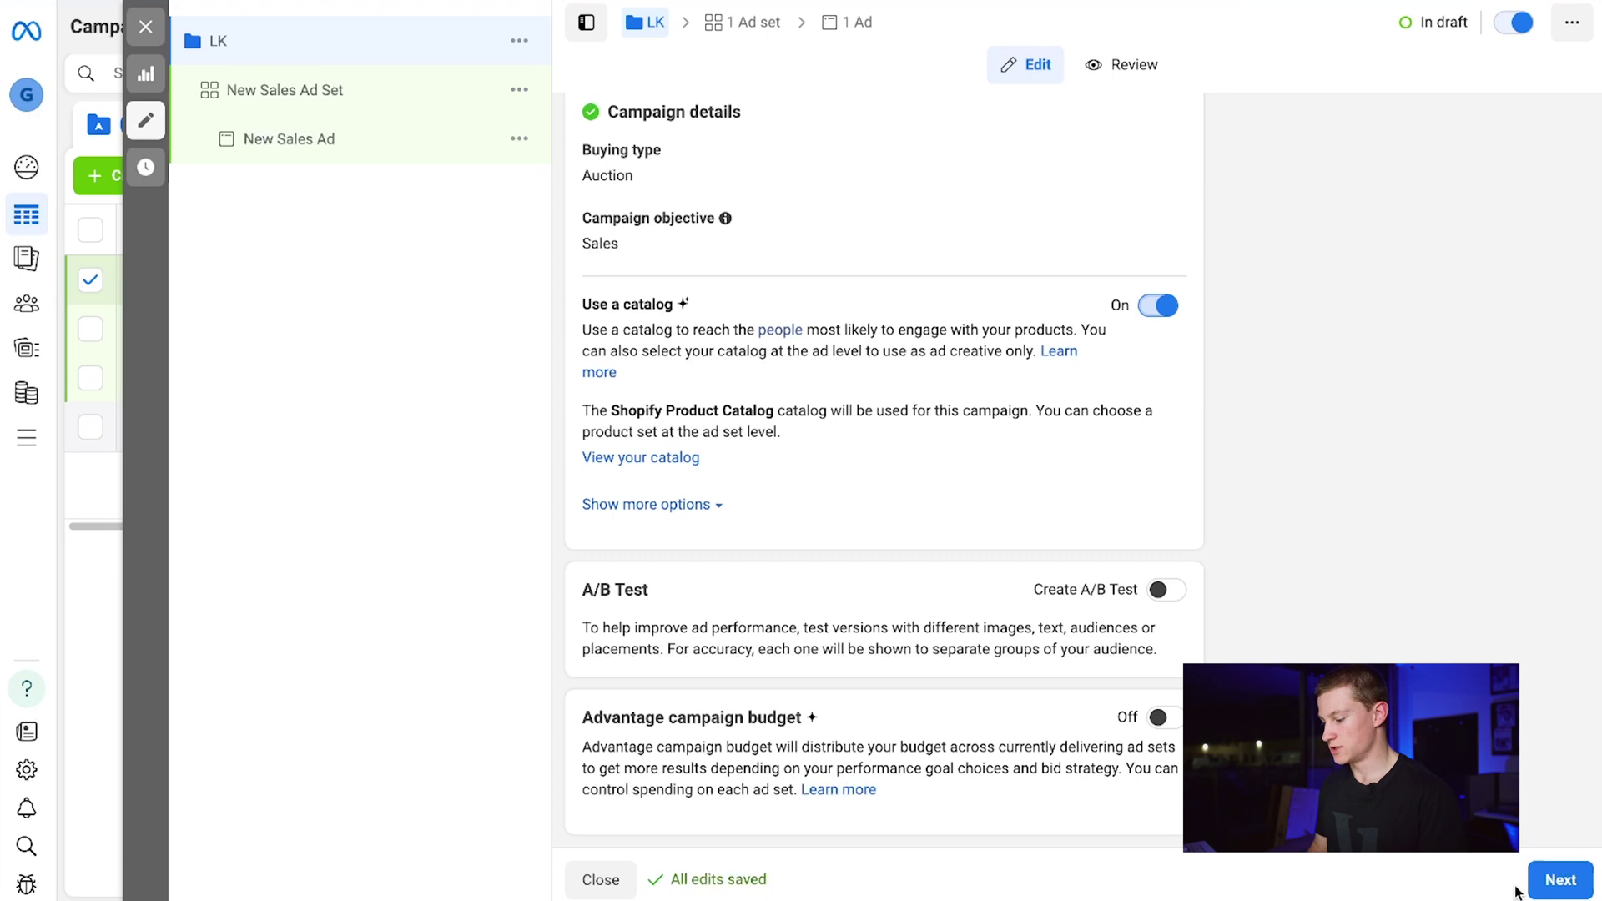
pyautogui.click(1158, 717)
pyautogui.scroll(-5, 1202, 642)
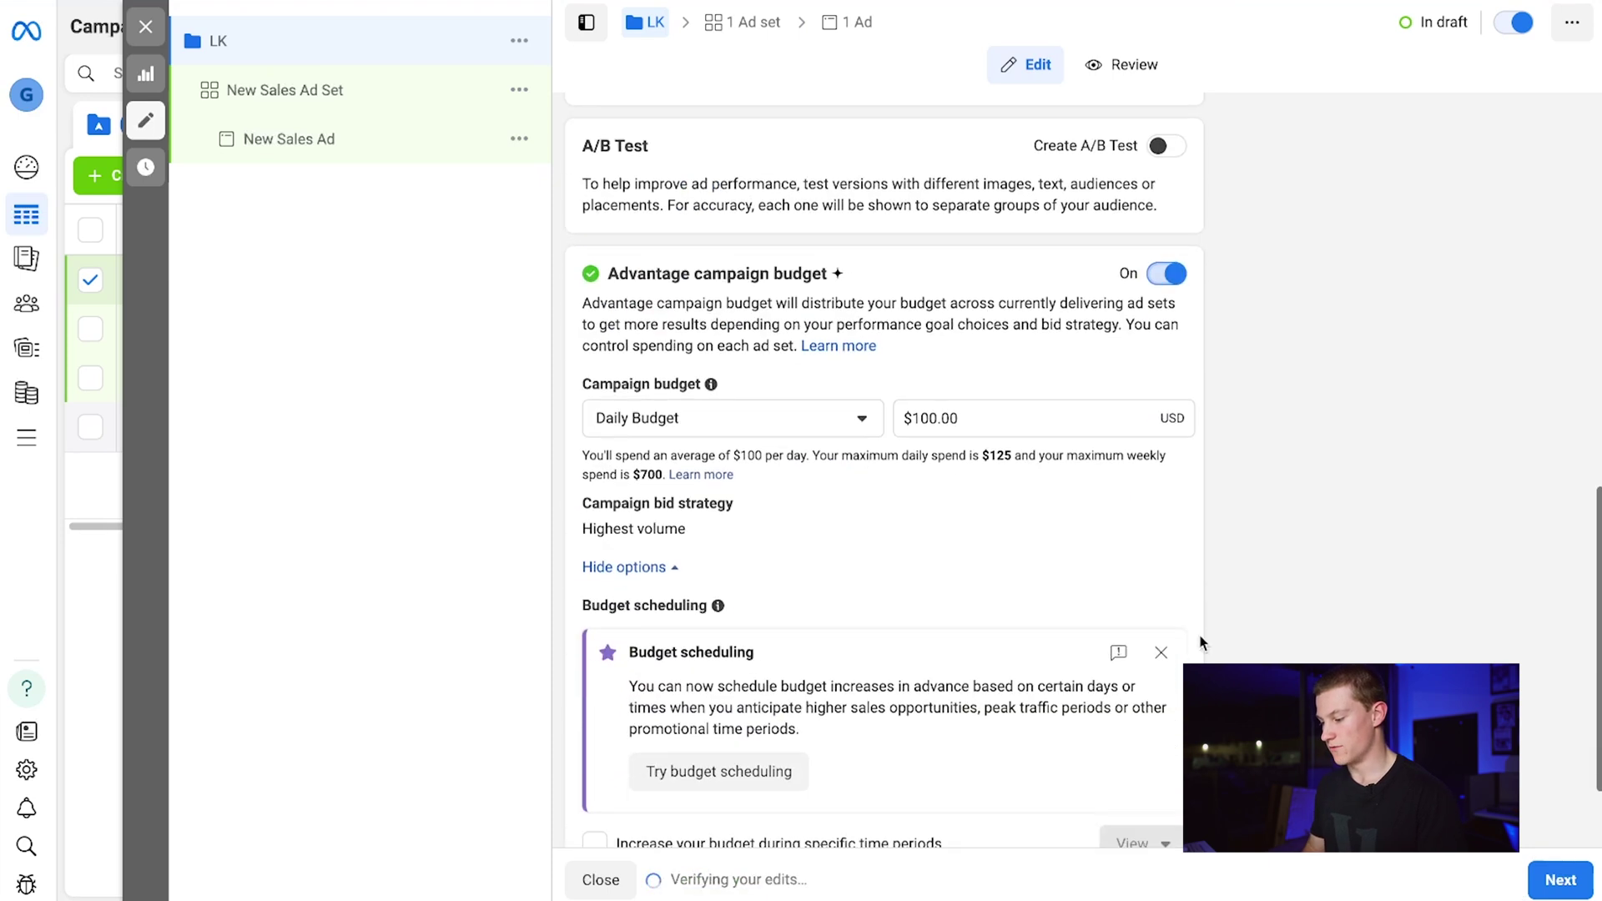
pyautogui.scroll(-1, 1202, 642)
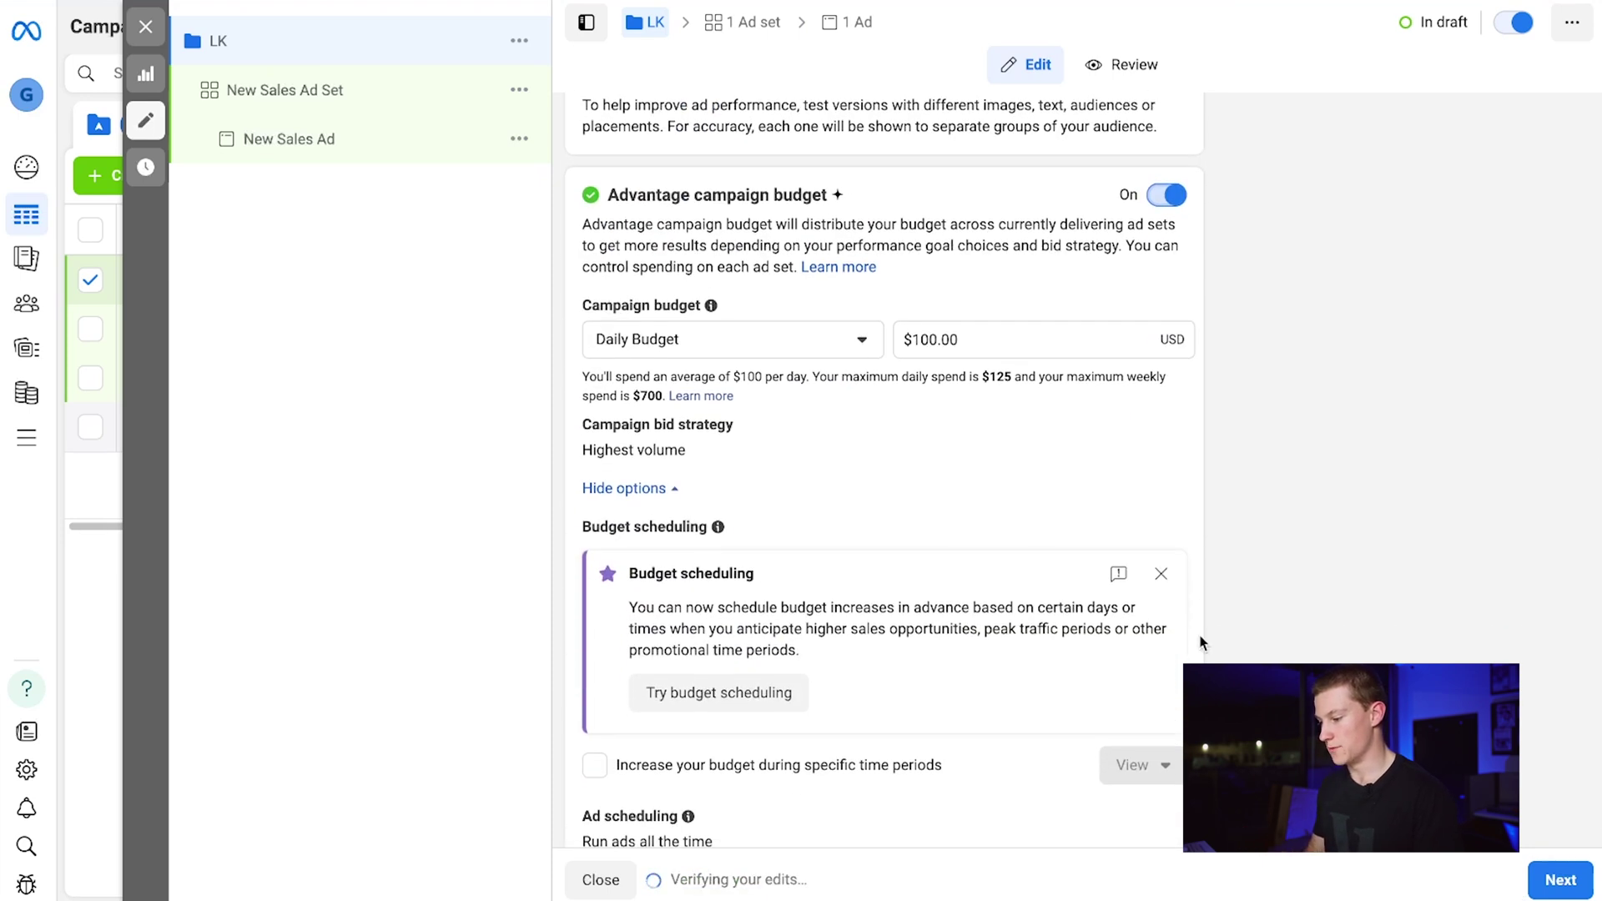
pyautogui.scroll(5, 1201, 643)
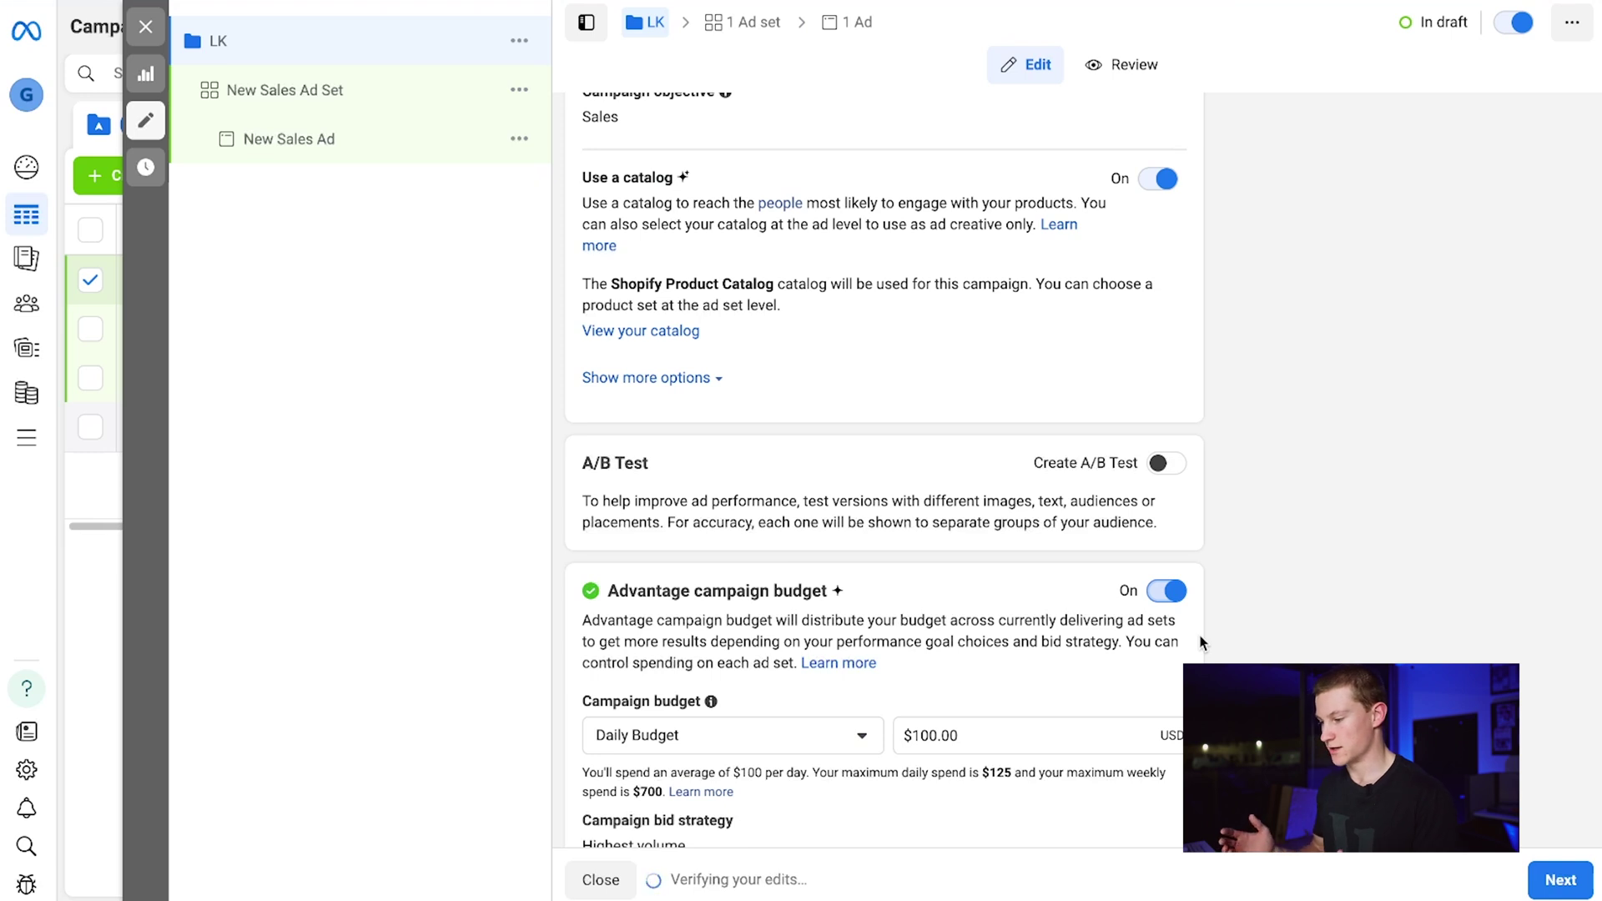
pyautogui.click(1580, 876)
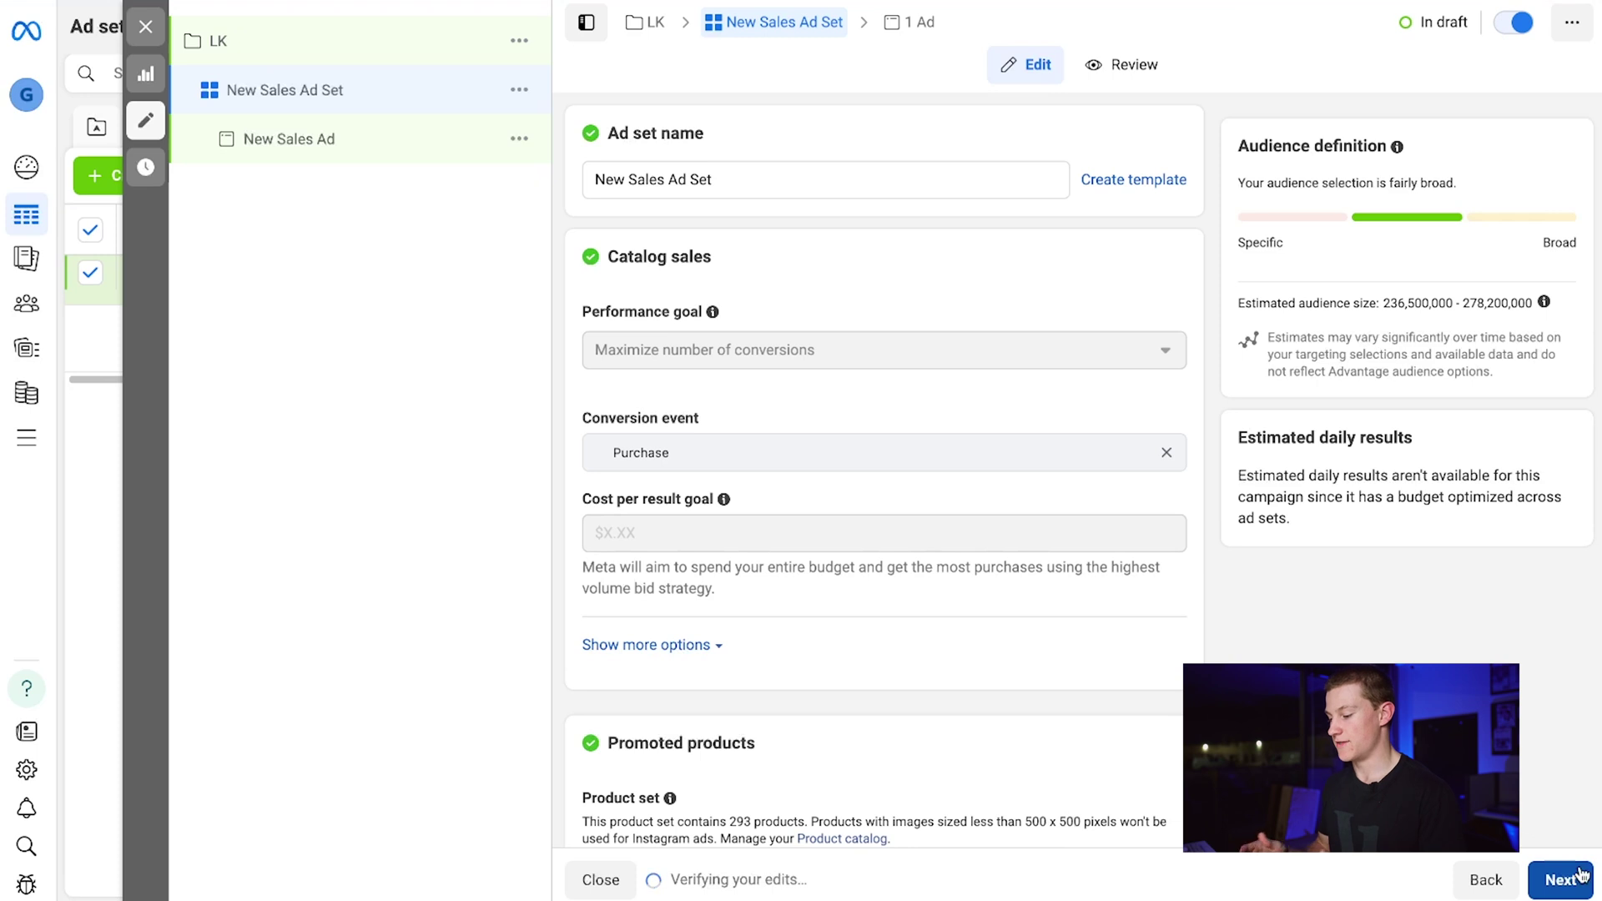
# Check the ad set's Promoted products list, keeping the All Products set
pyautogui.scroll(-6, 1027, 781)
pyautogui.scroll(5, 734, 310)
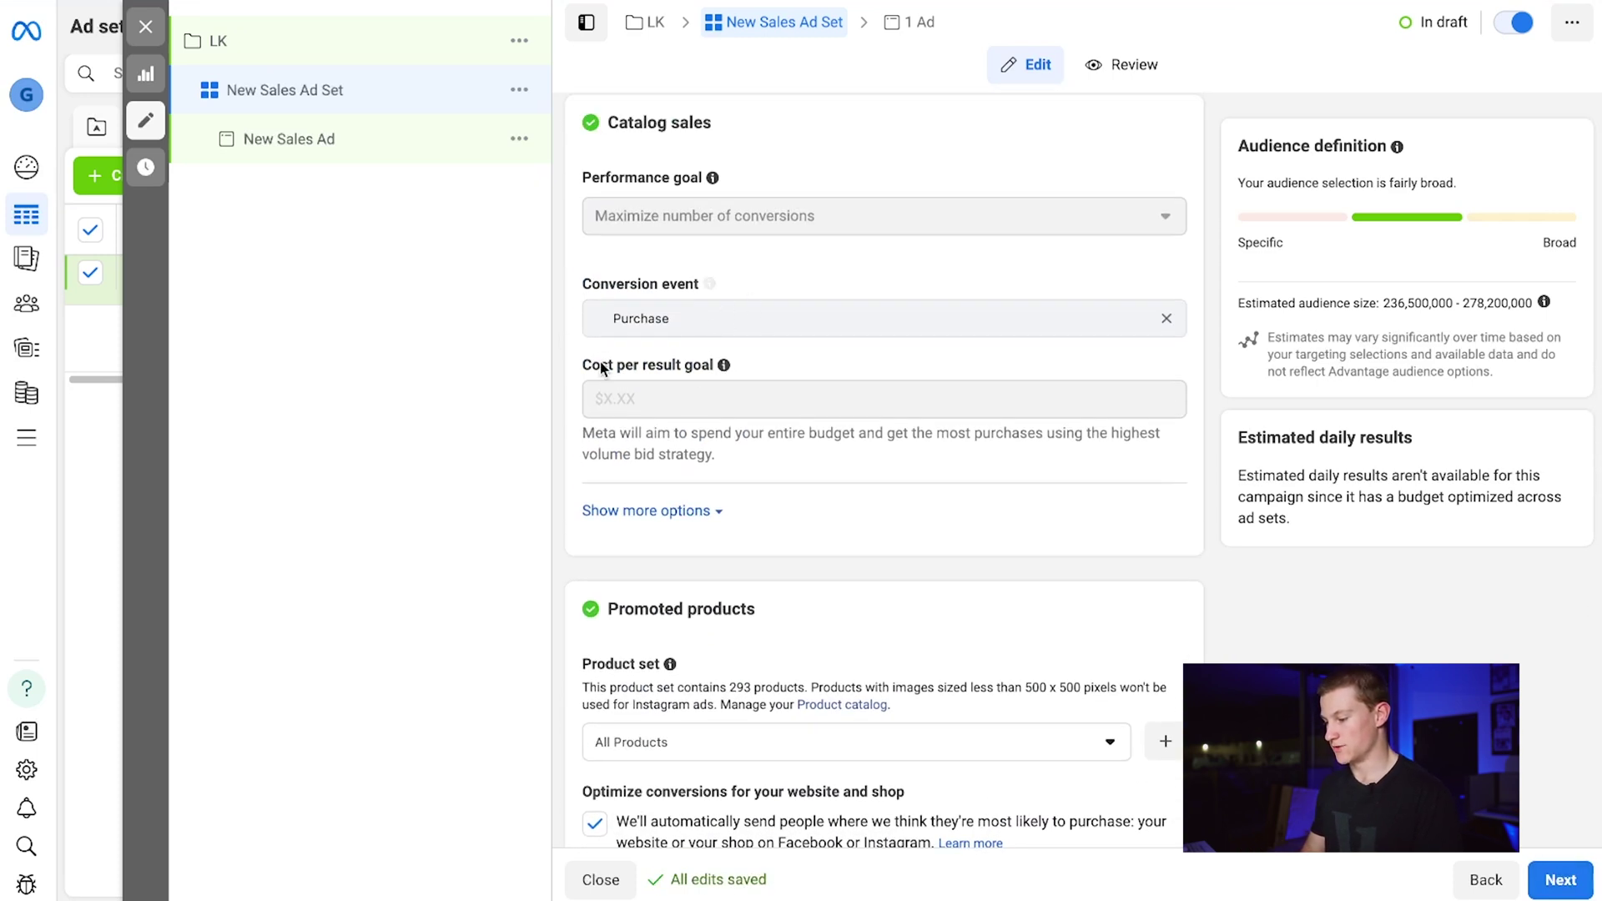
pyautogui.scroll(-5, 600, 362)
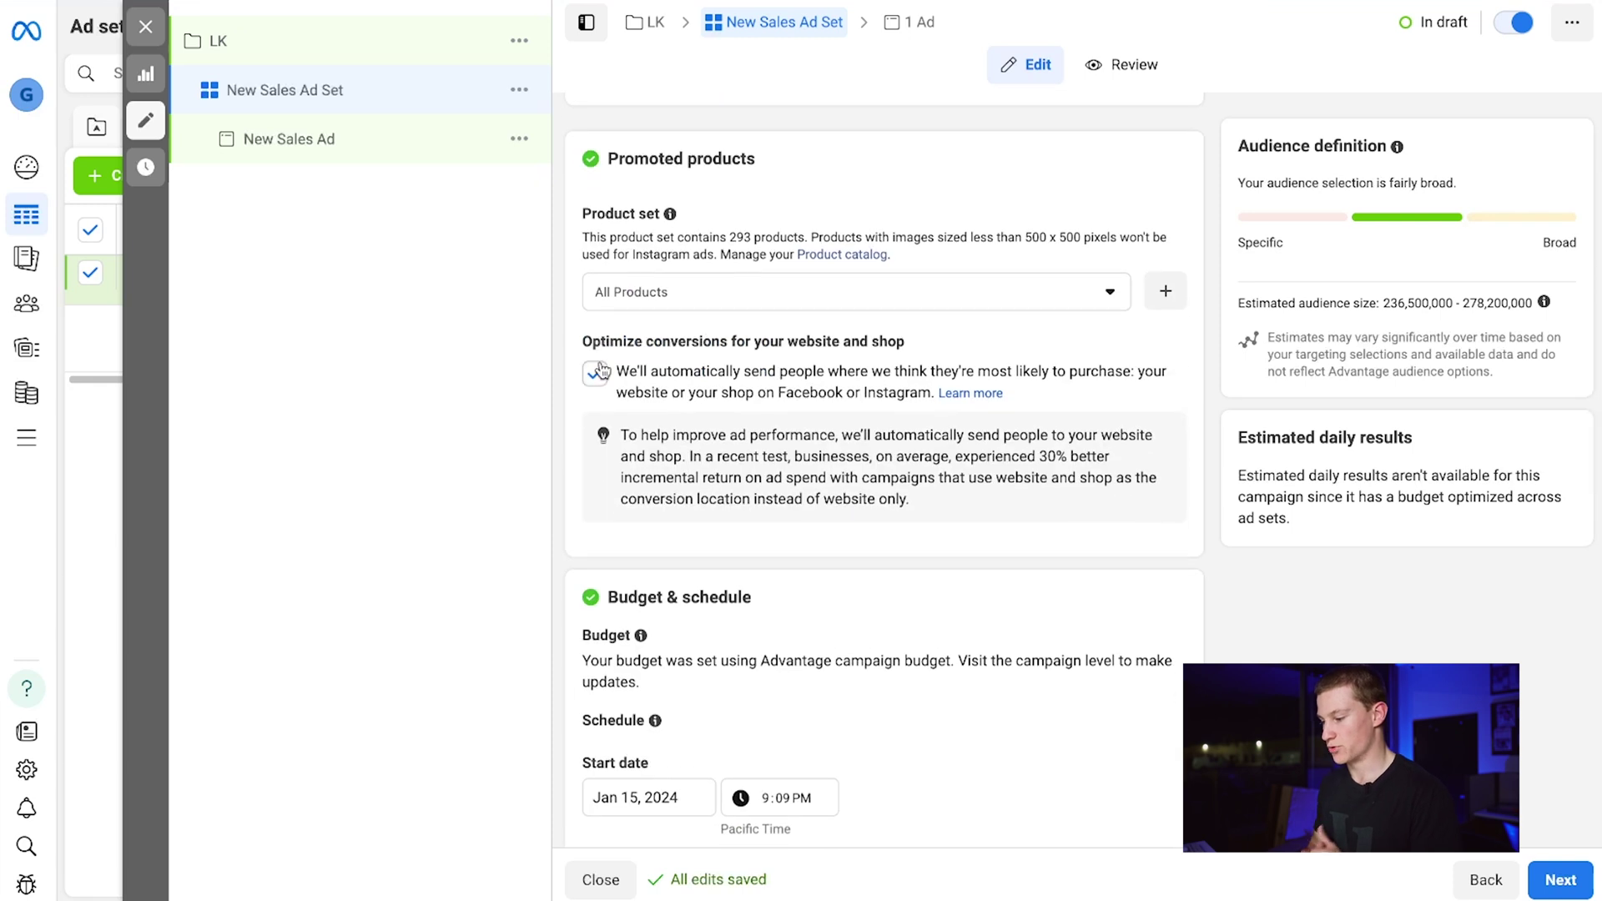
pyautogui.click(749, 292)
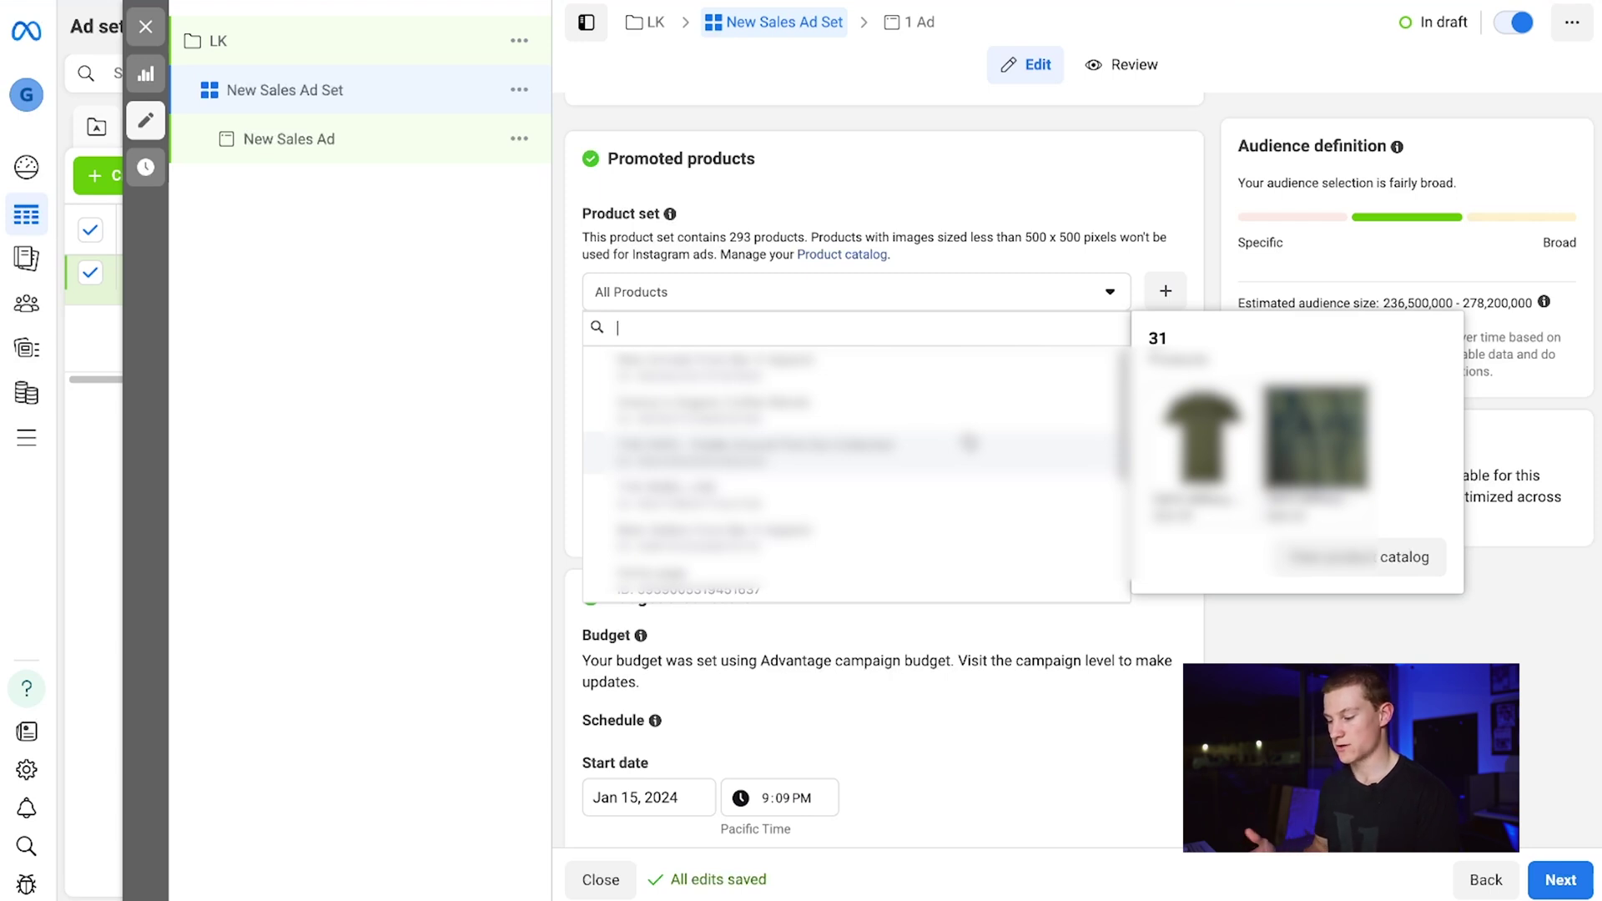
pyautogui.click(968, 442)
pyautogui.scroll(-5, 909, 504)
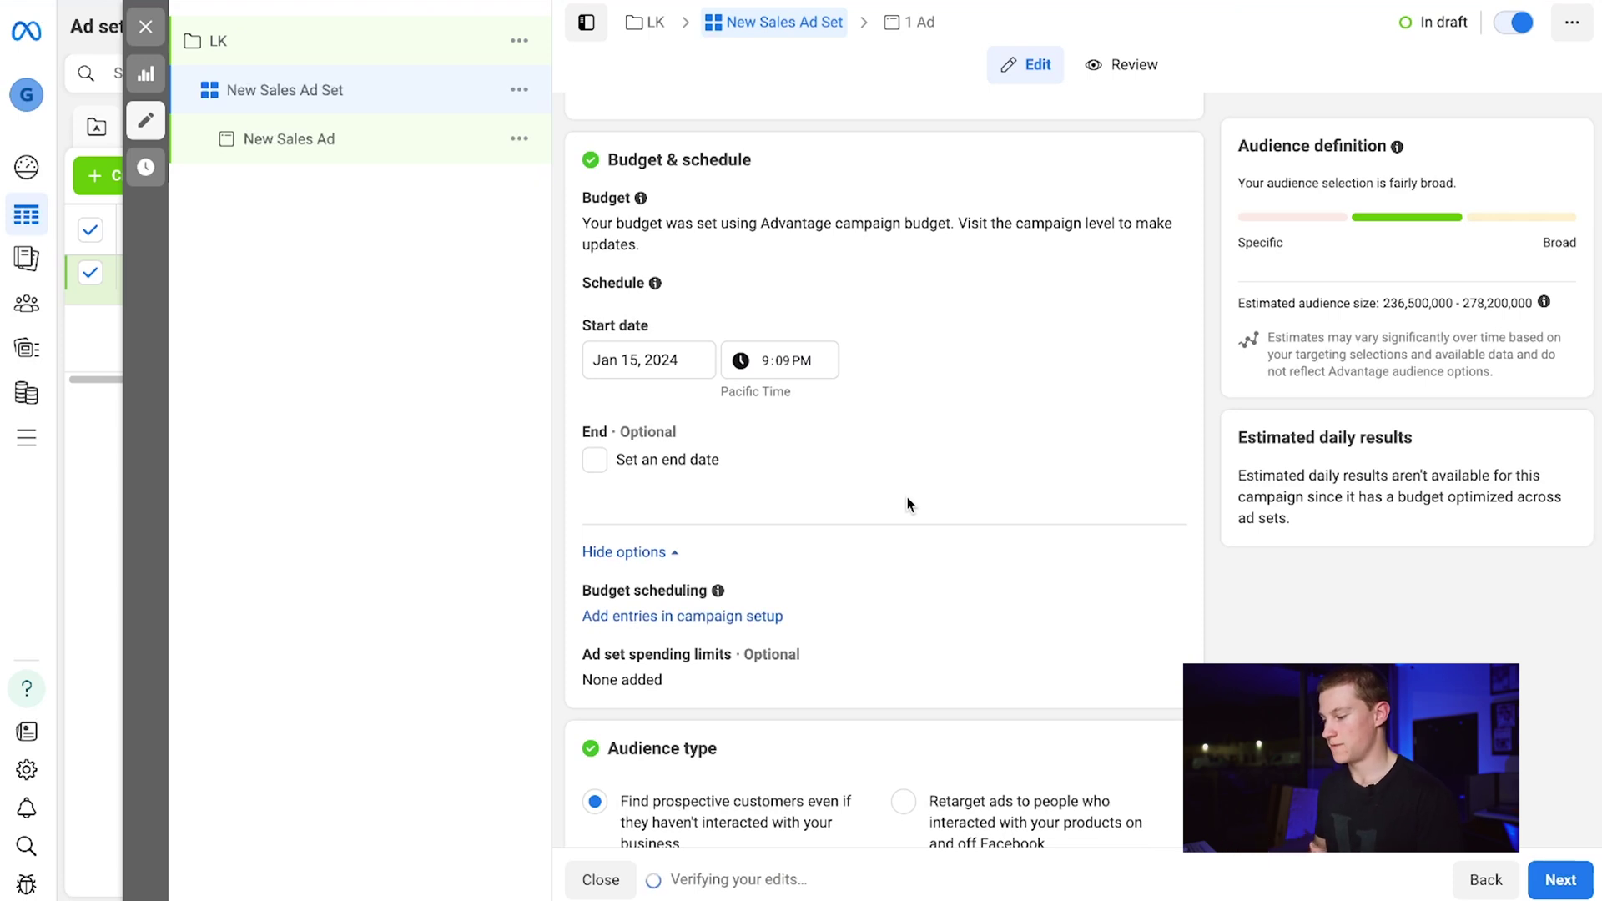
# Scroll through Budget & schedule, Audience and Placements, leaving United States Advantage+ targeting unchanged
pyautogui.scroll(-7, 909, 505)
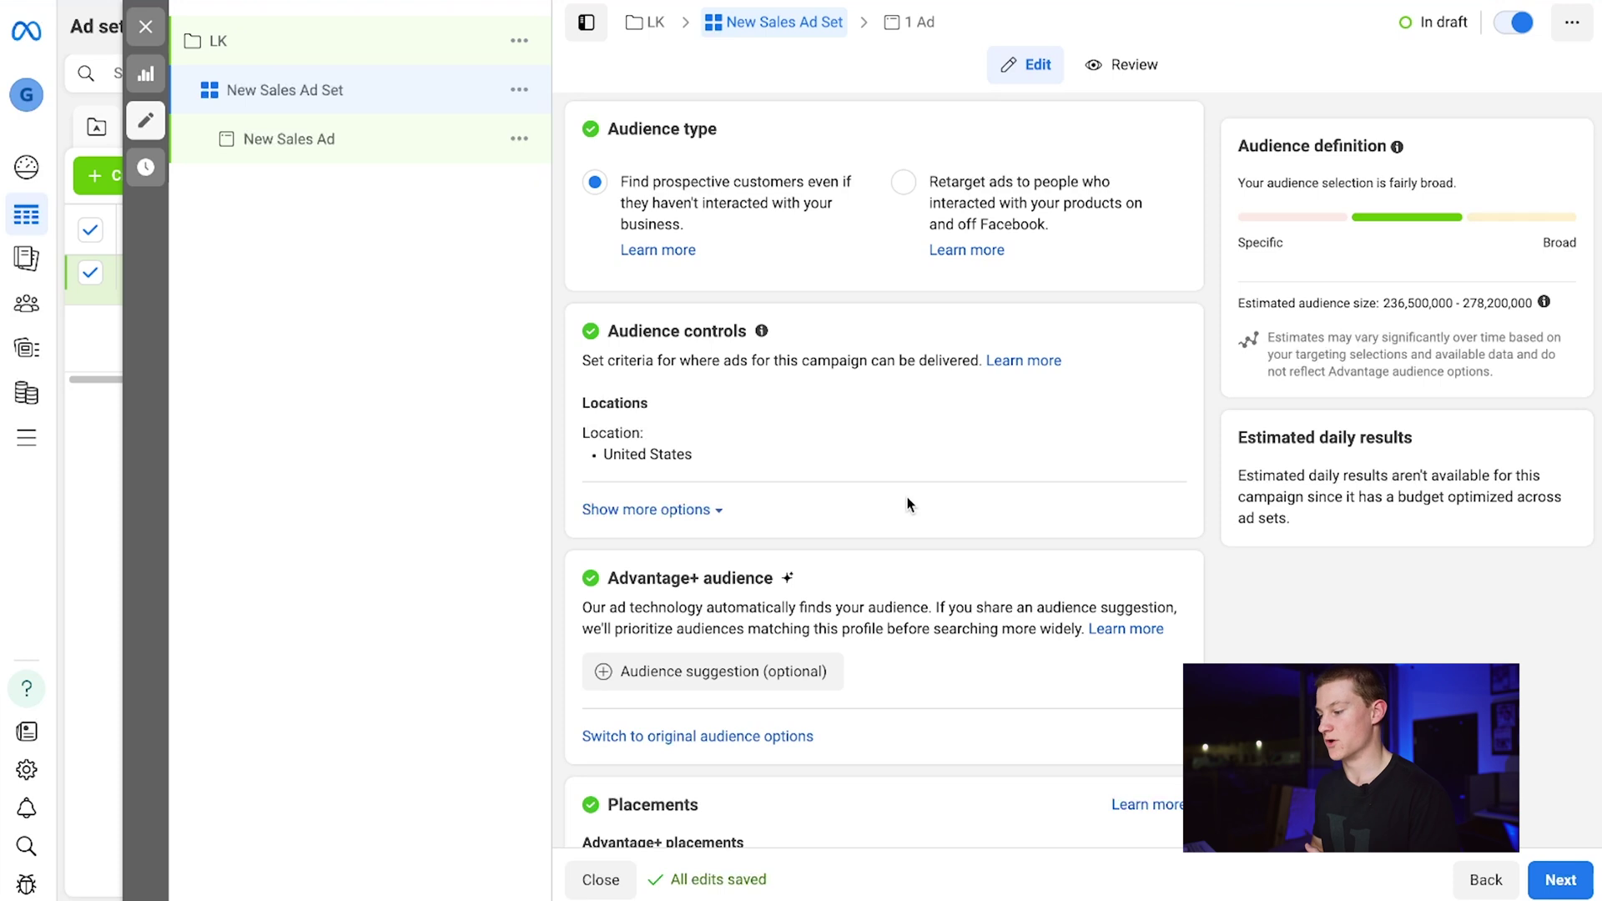
pyautogui.scroll(-2, 908, 504)
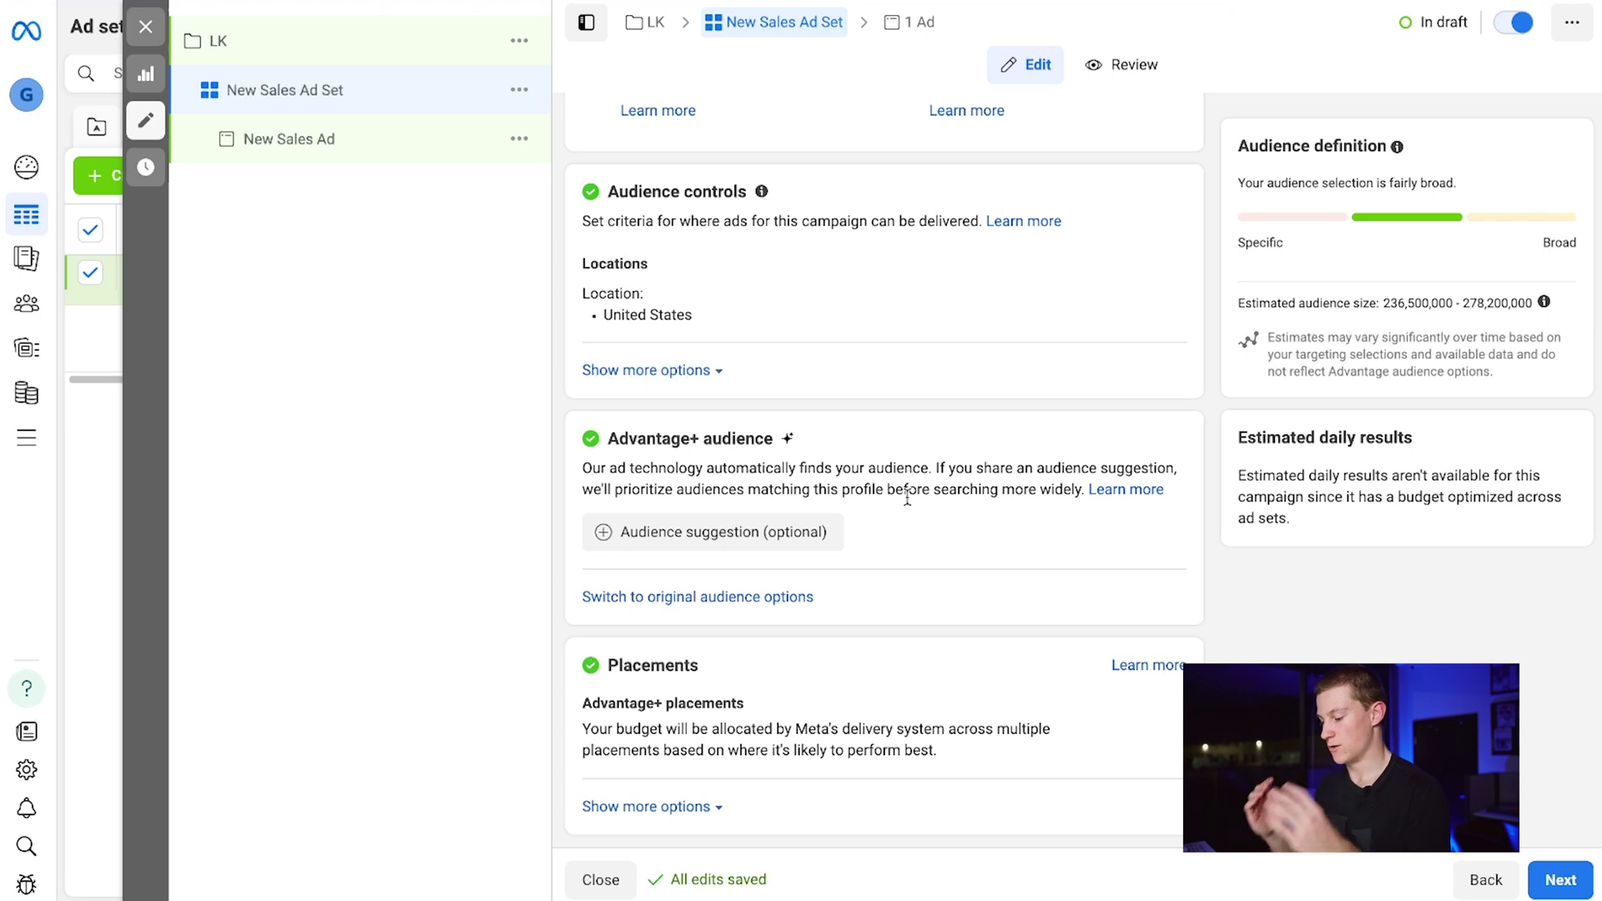
# Advance to the New Sales Ad's settings and look over its format options
pyautogui.click(1580, 881)
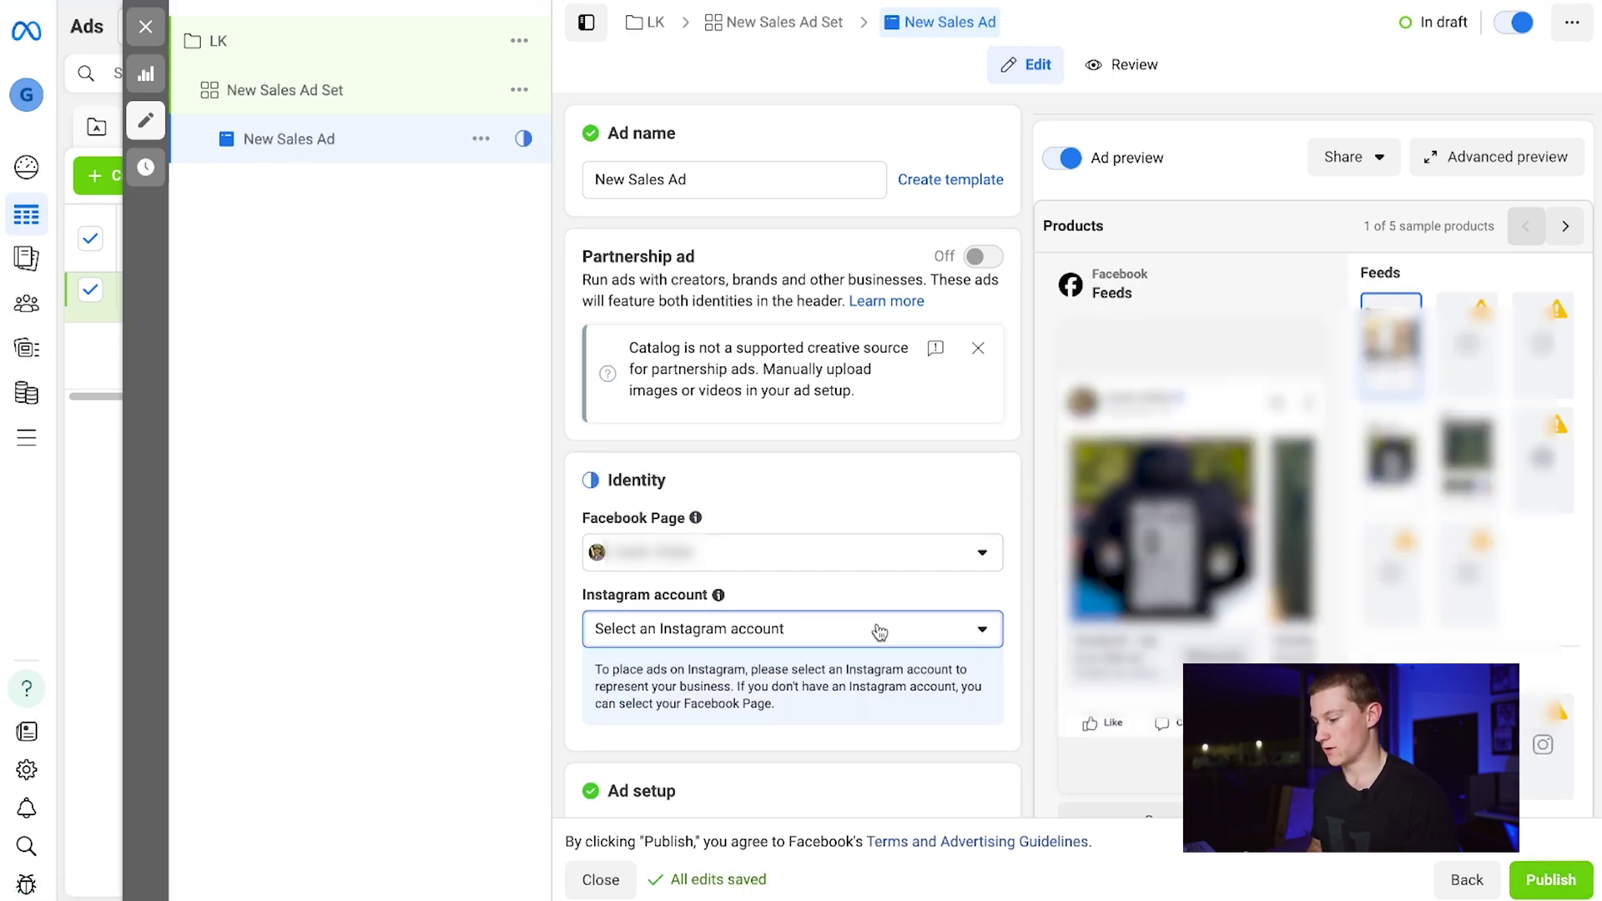
pyautogui.scroll(-10, 879, 632)
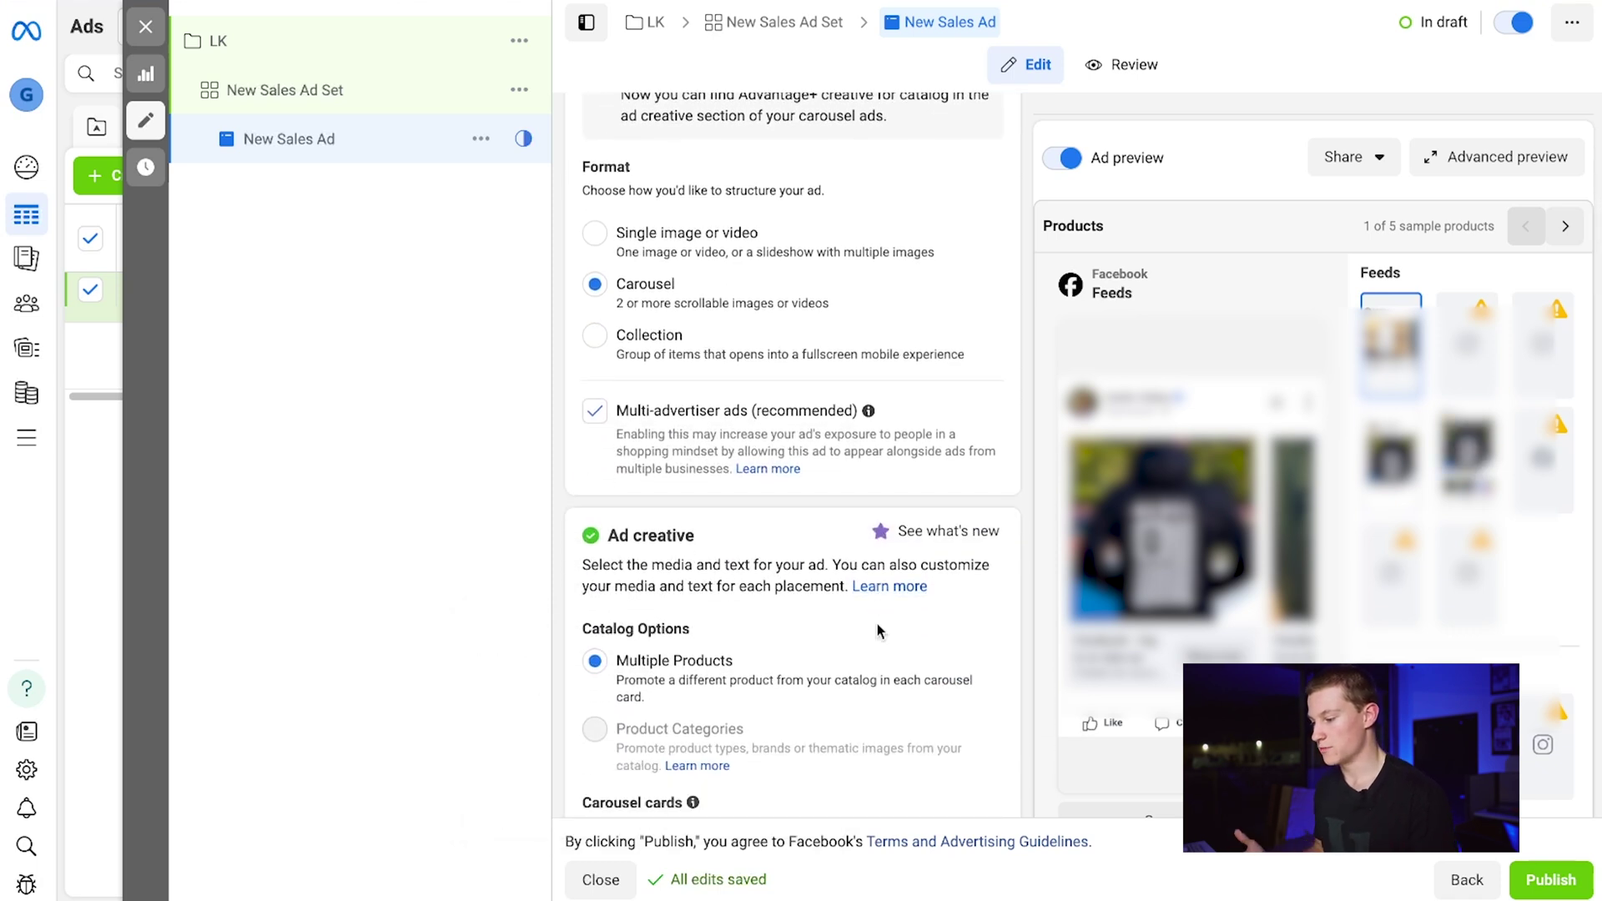
pyautogui.scroll(-1, 878, 630)
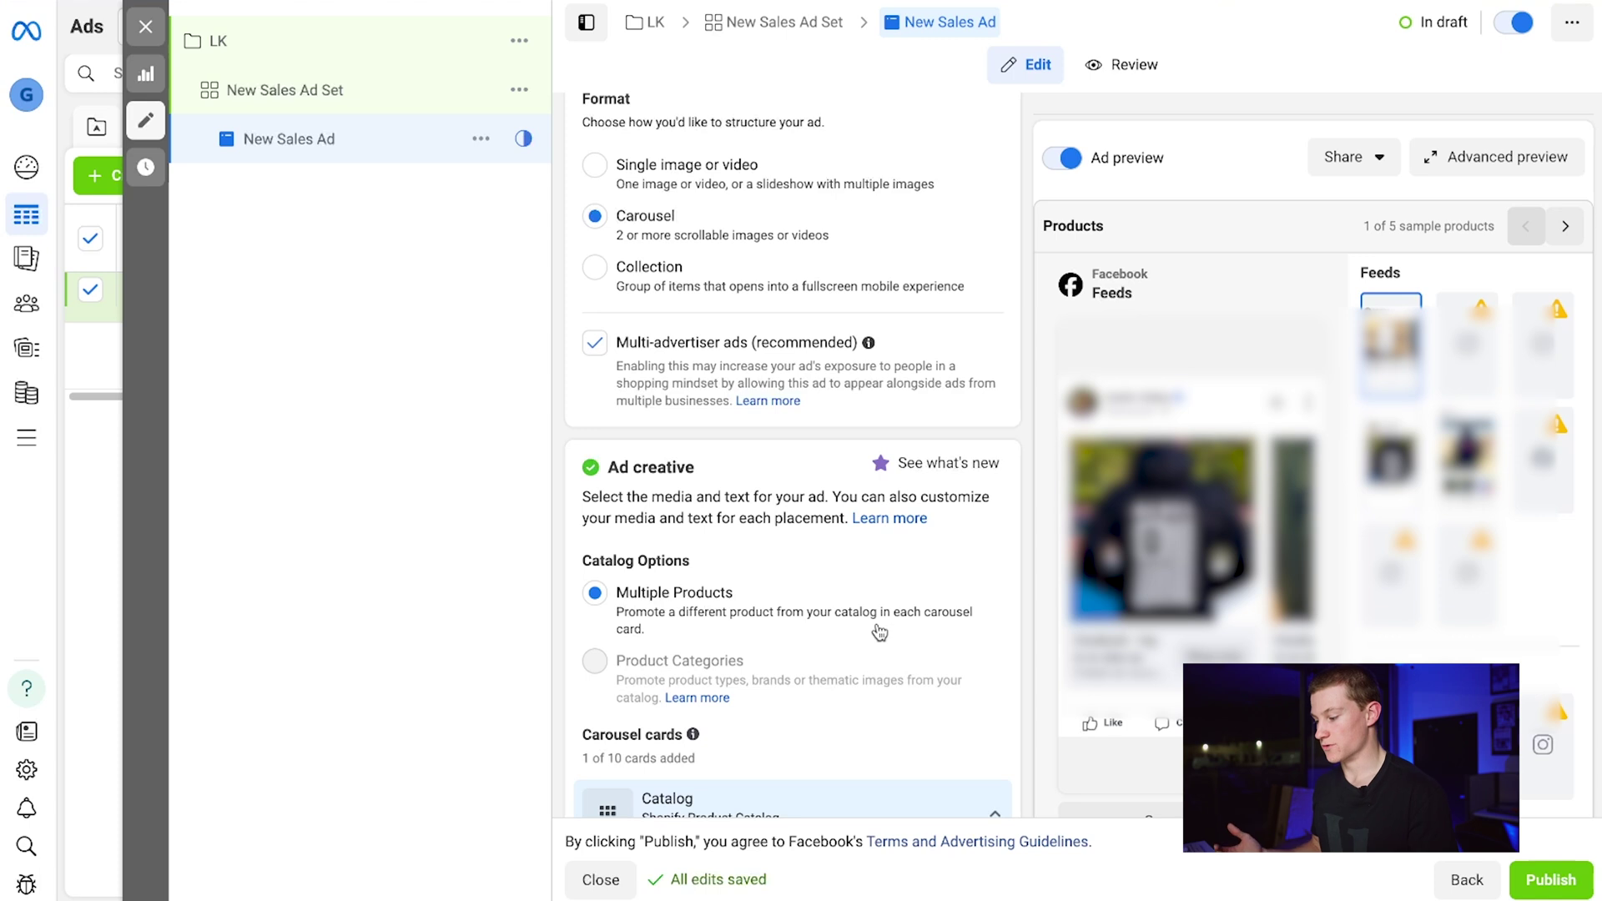
pyautogui.scroll(1, 880, 632)
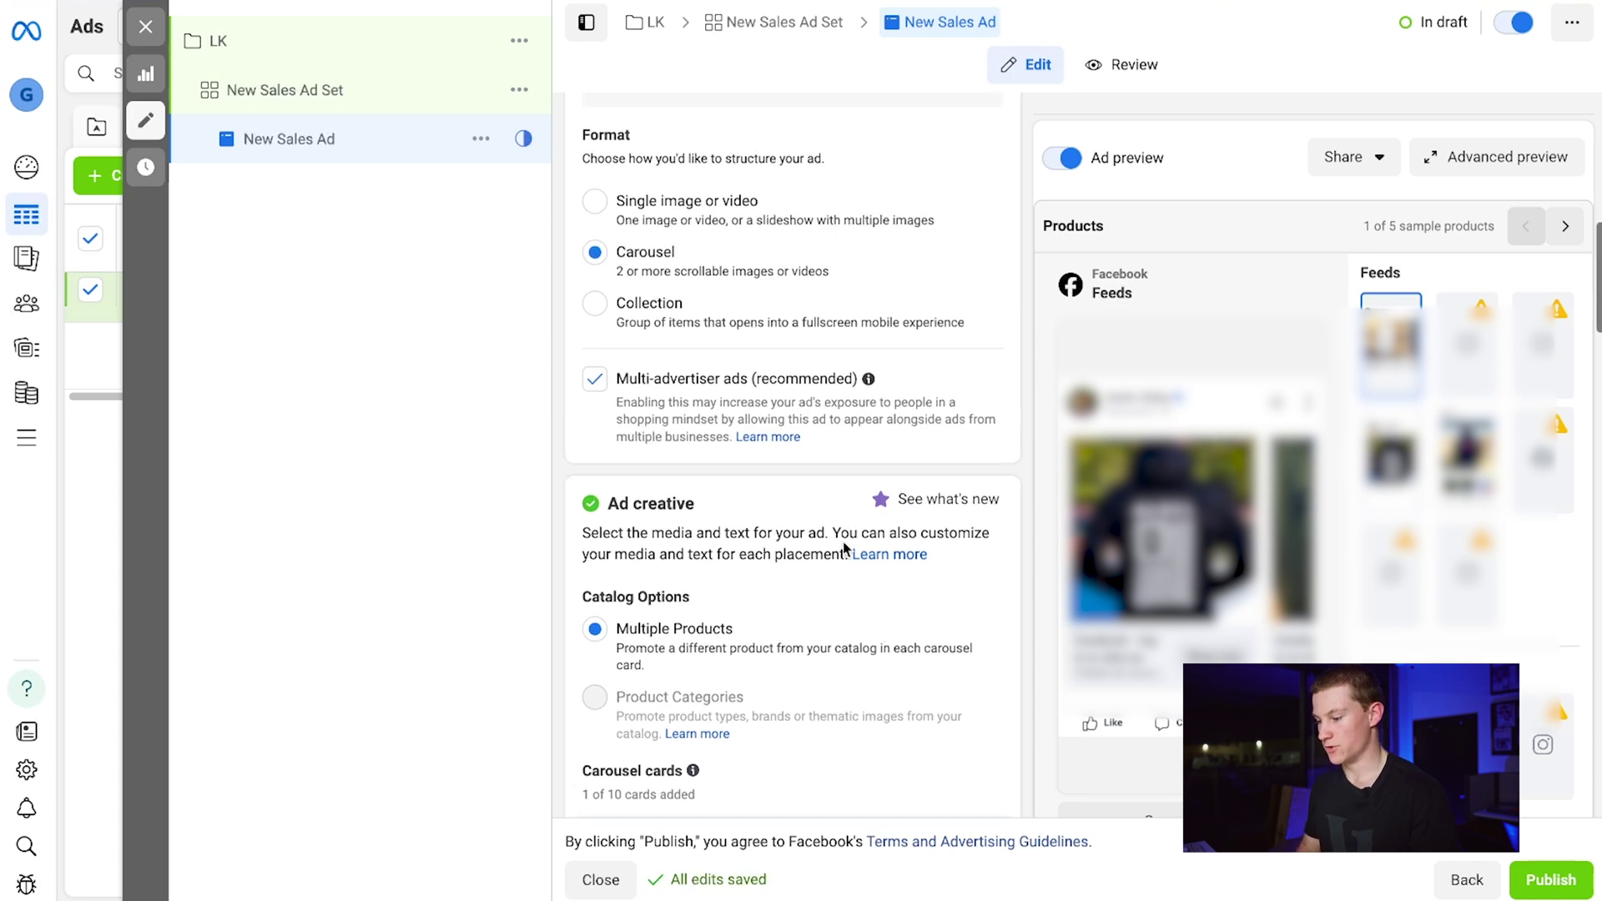
# Try Single image or video, then return to Carousel with single-image Shopify catalog cards
pyautogui.click(680, 204)
pyautogui.scroll(-4, 684, 296)
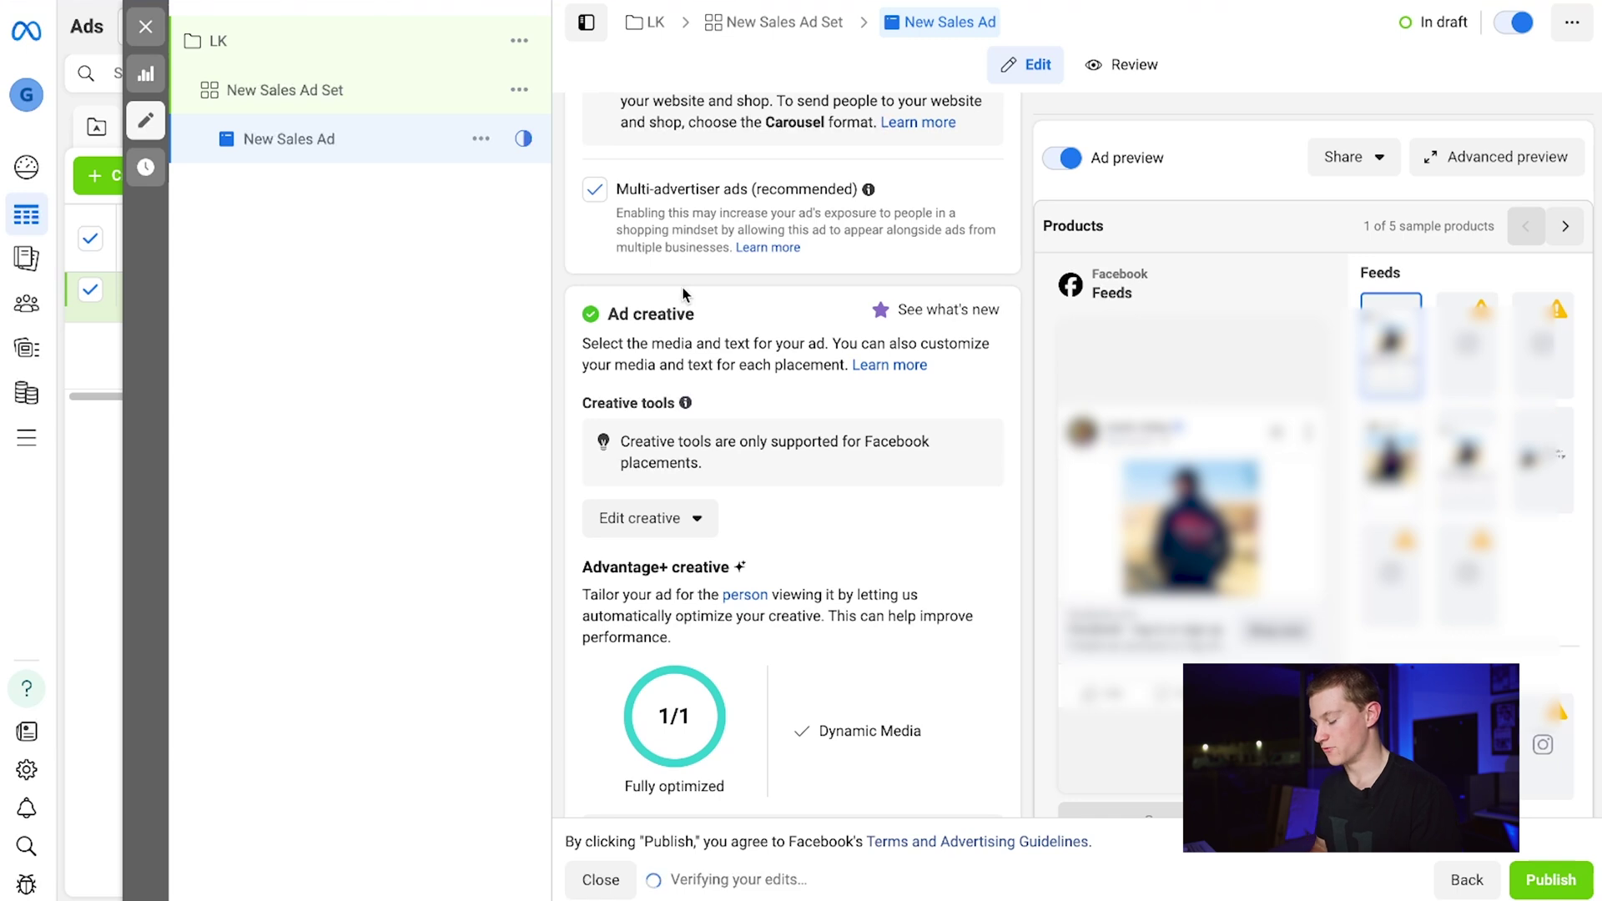
pyautogui.scroll(3, 683, 293)
pyautogui.click(686, 227)
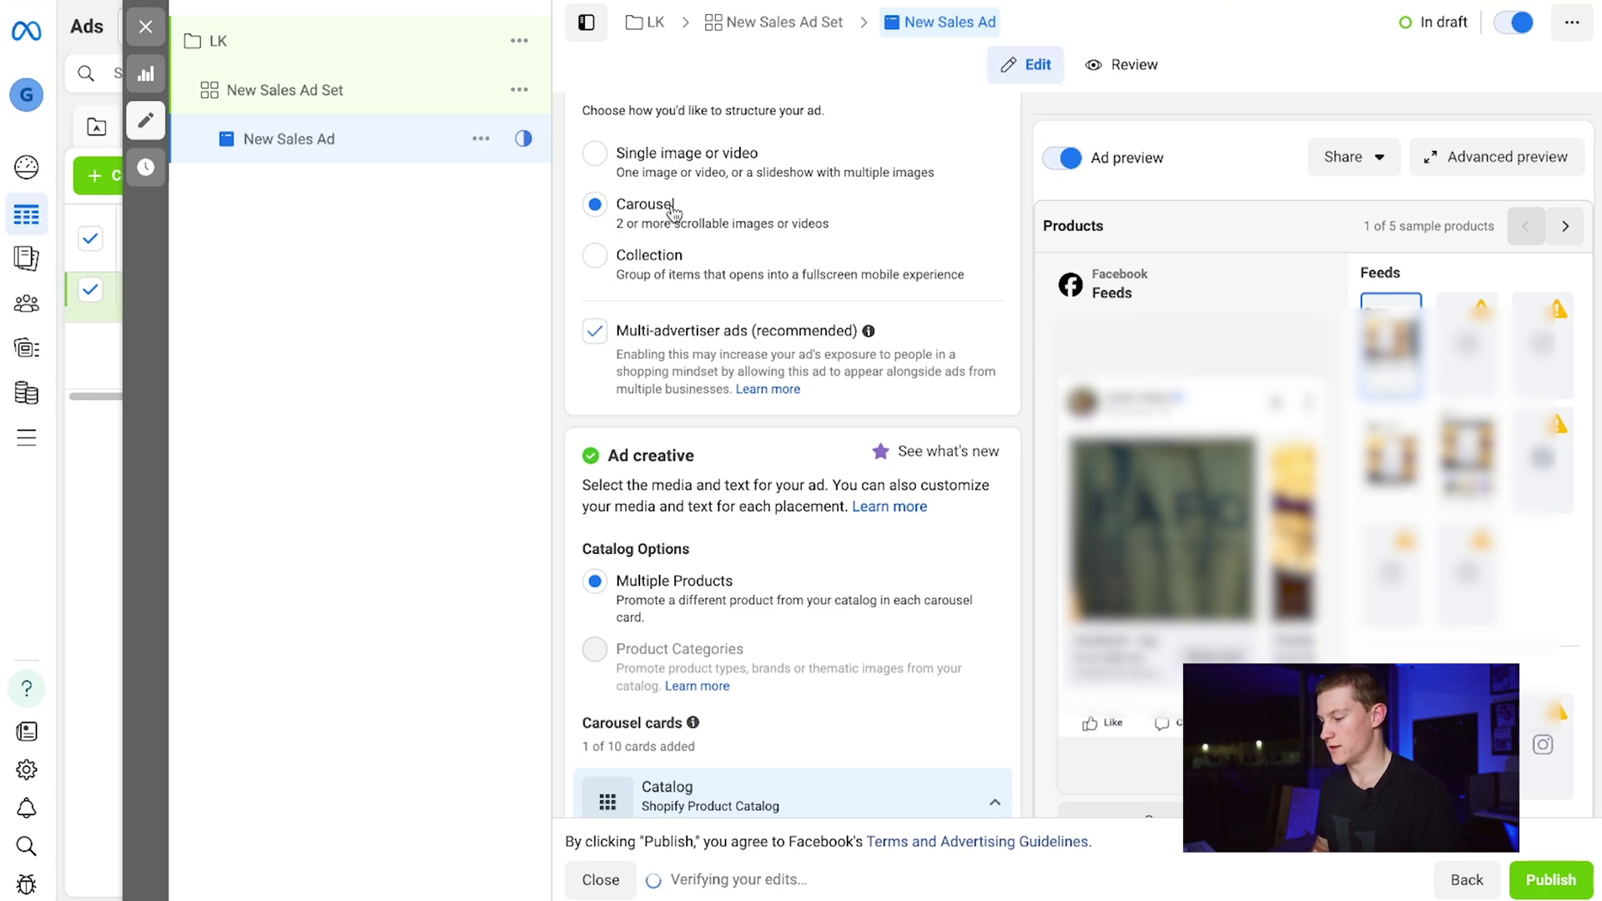
pyautogui.scroll(-8, 667, 284)
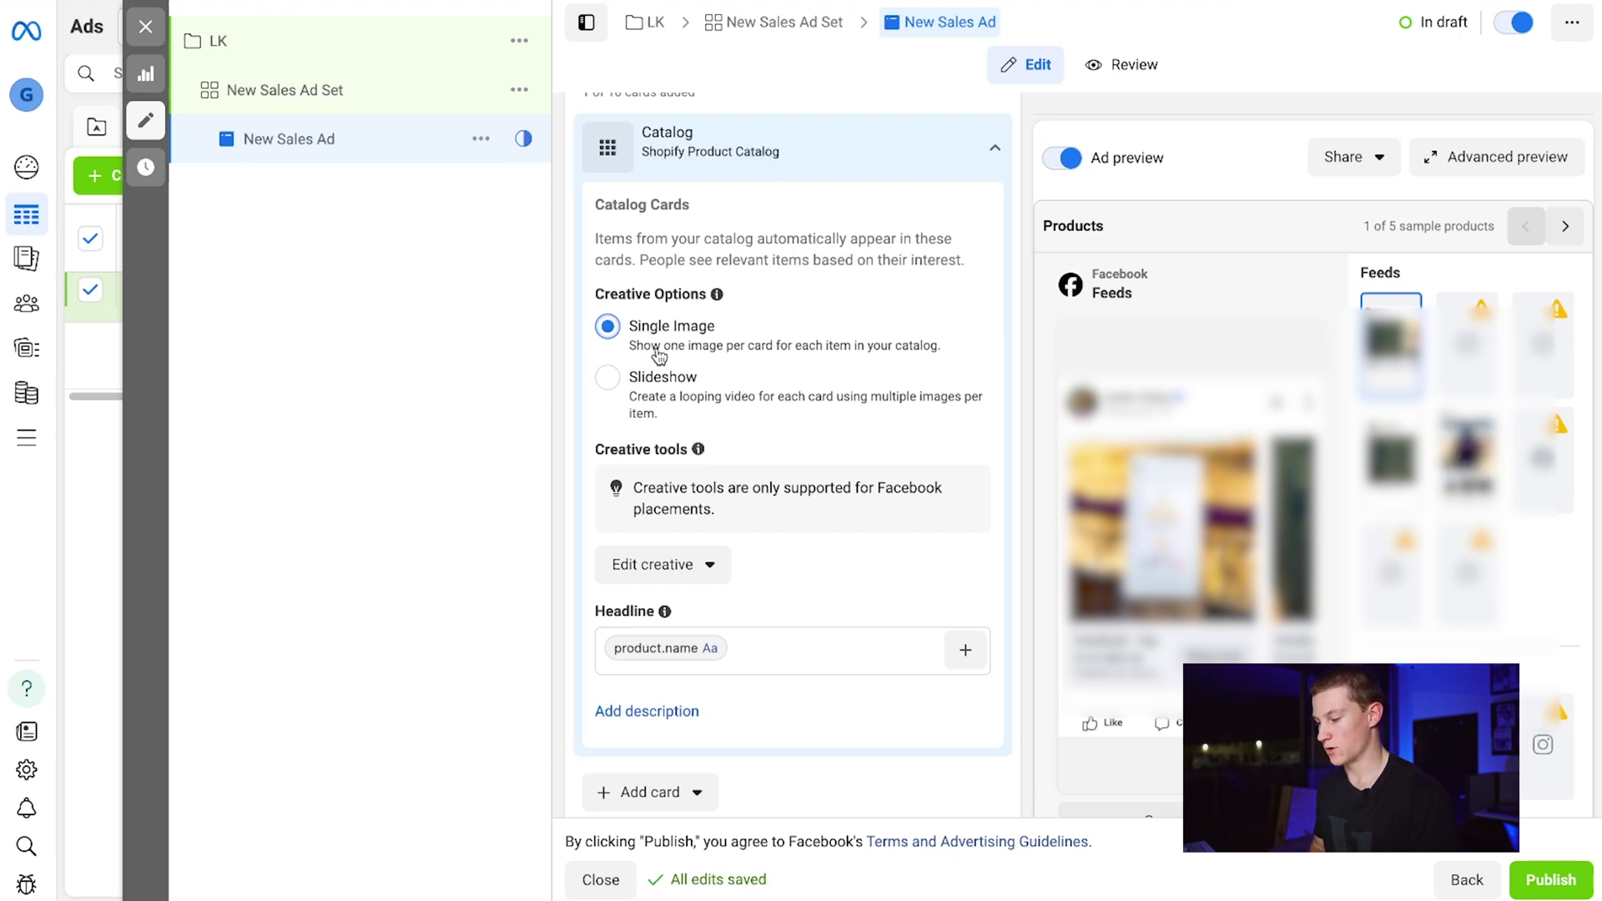
pyautogui.scroll(-10, 659, 356)
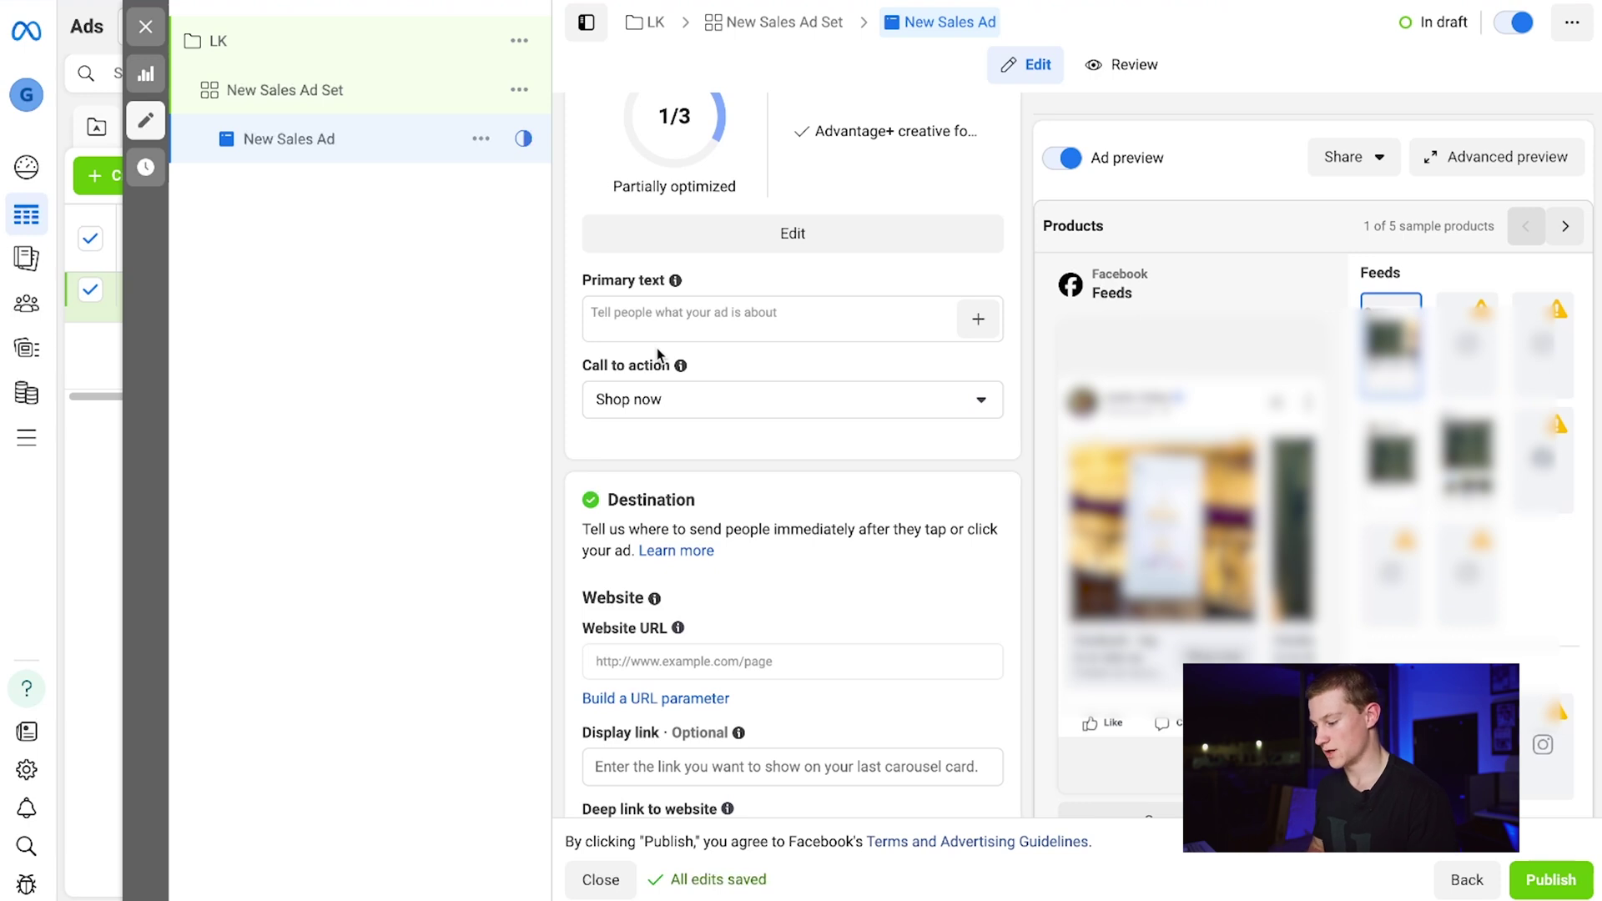
pyautogui.scroll(-5, 755, 354)
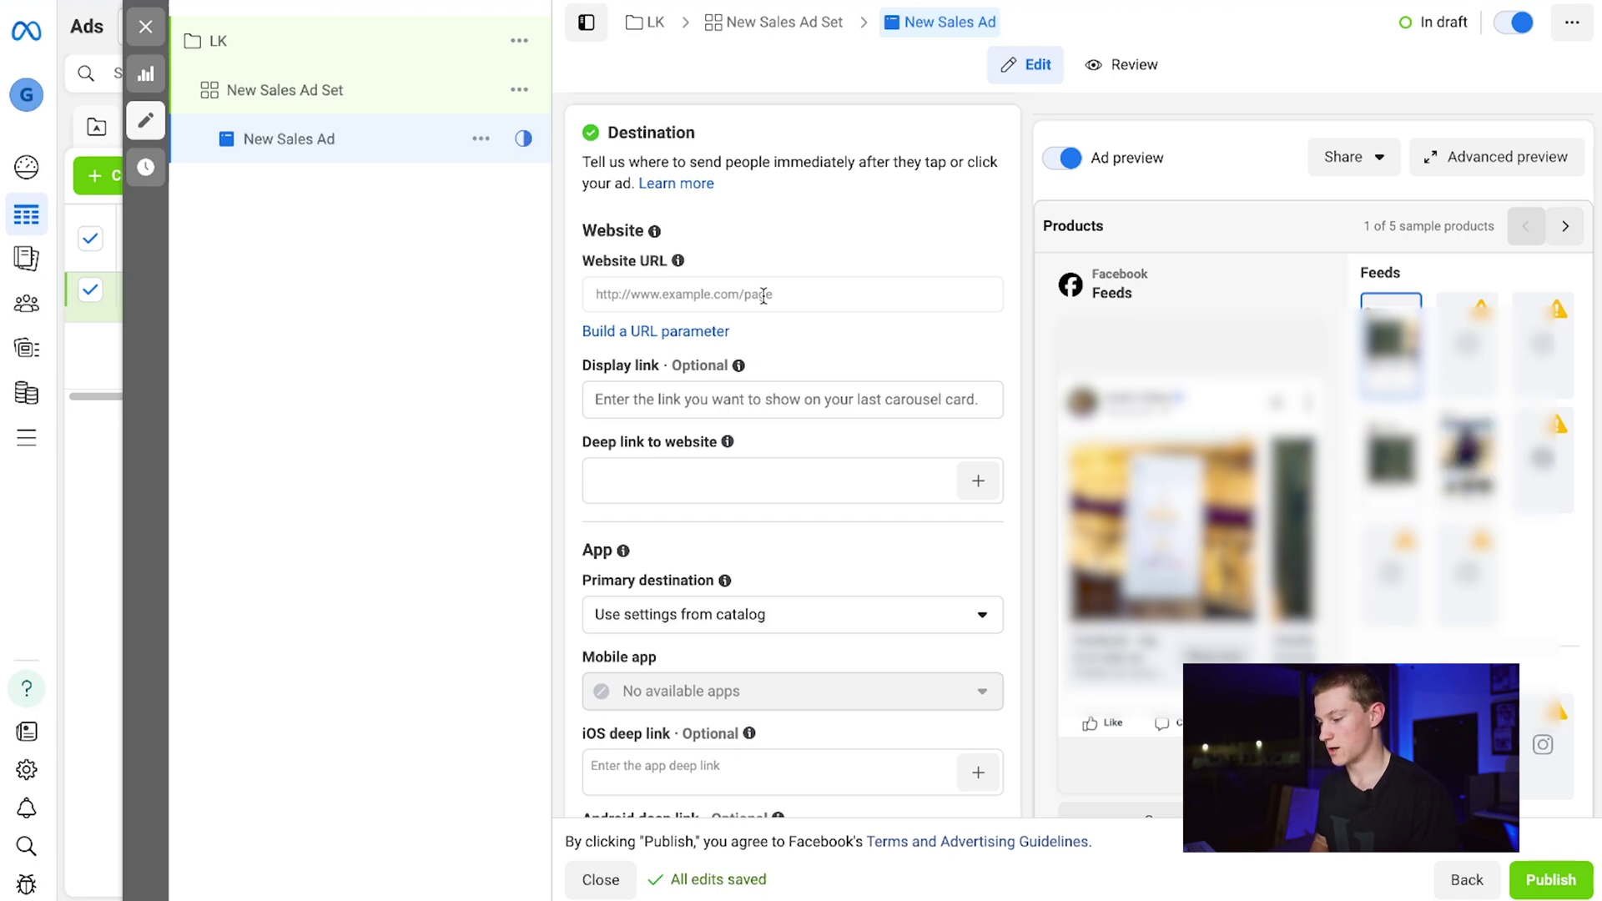
# Set the primary destination to App, then change it to Website
pyautogui.scroll(-5, 763, 297)
pyautogui.click(795, 187)
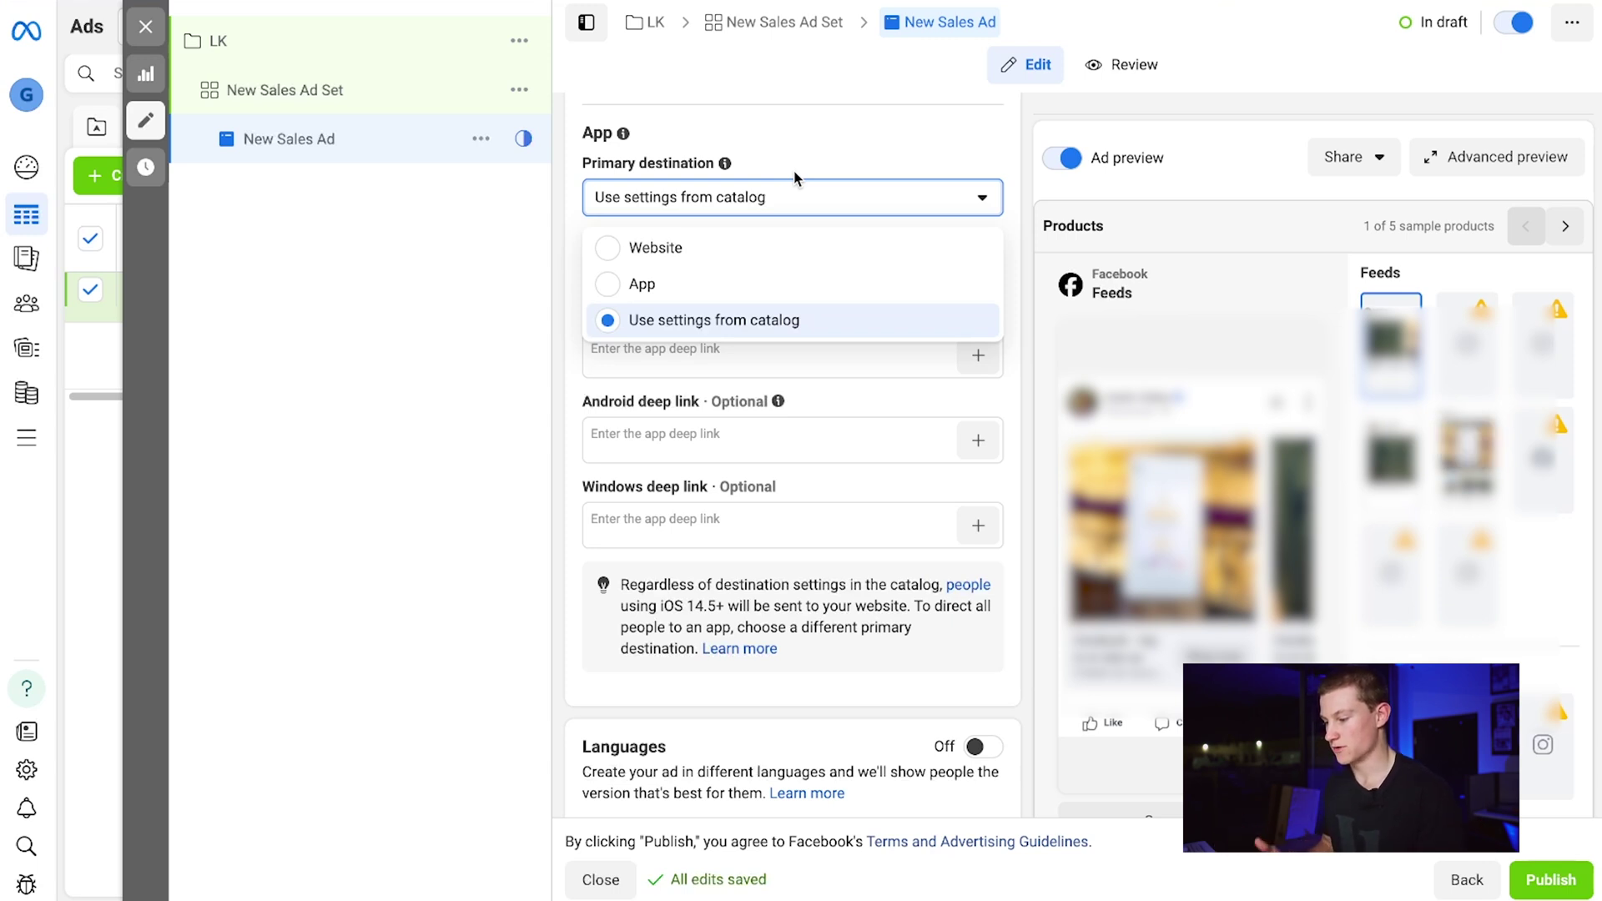
pyautogui.click(671, 284)
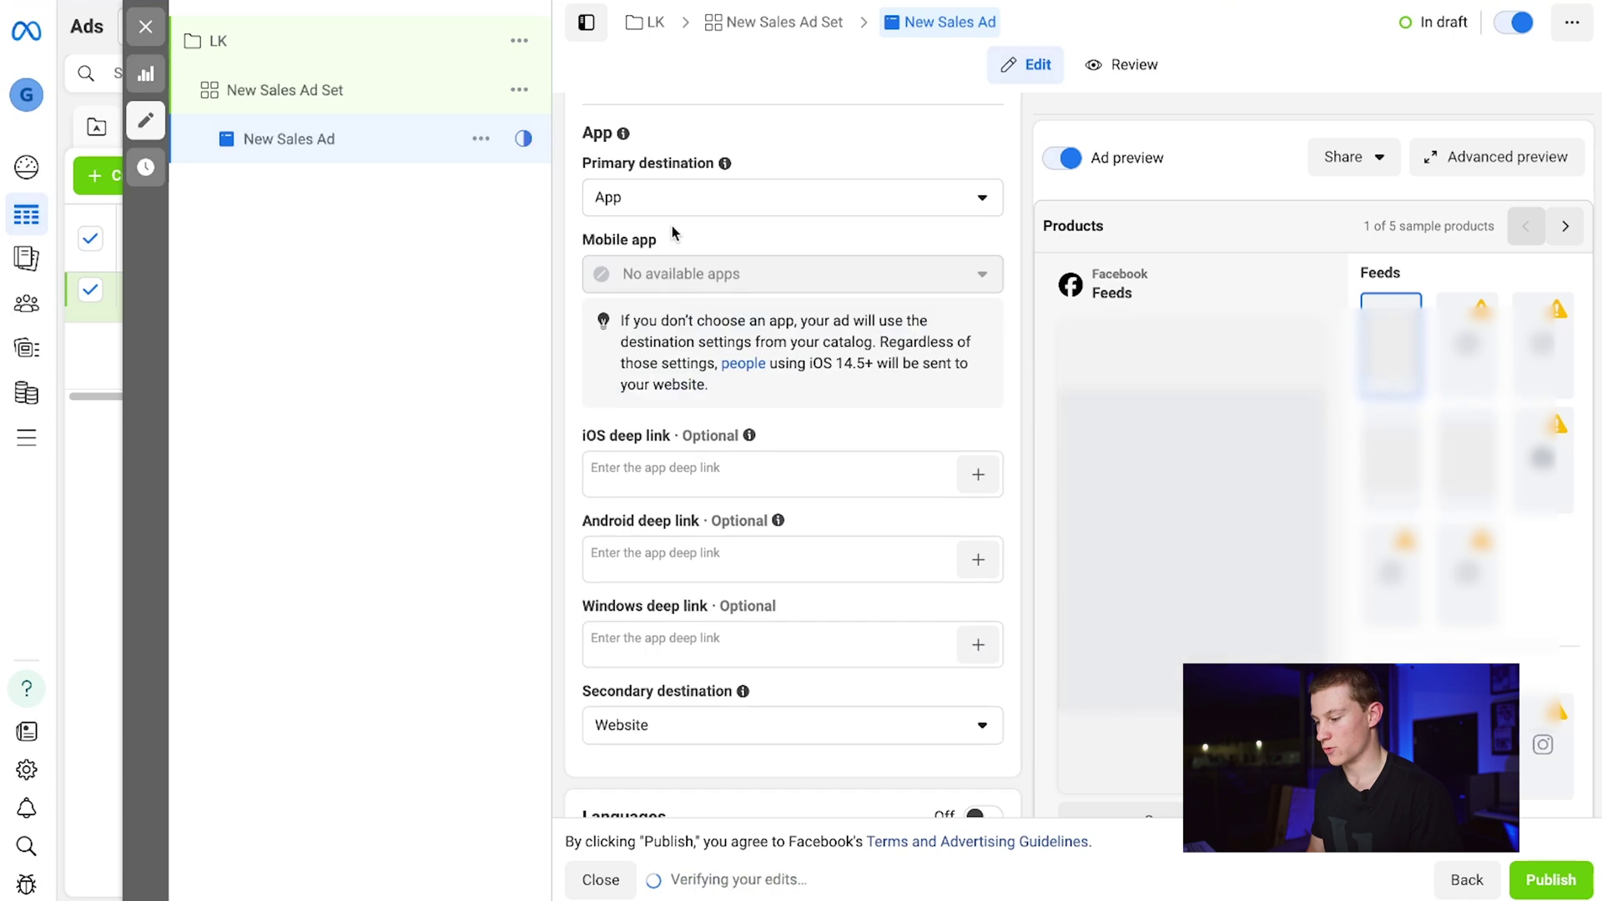
pyautogui.scroll(1, 684, 242)
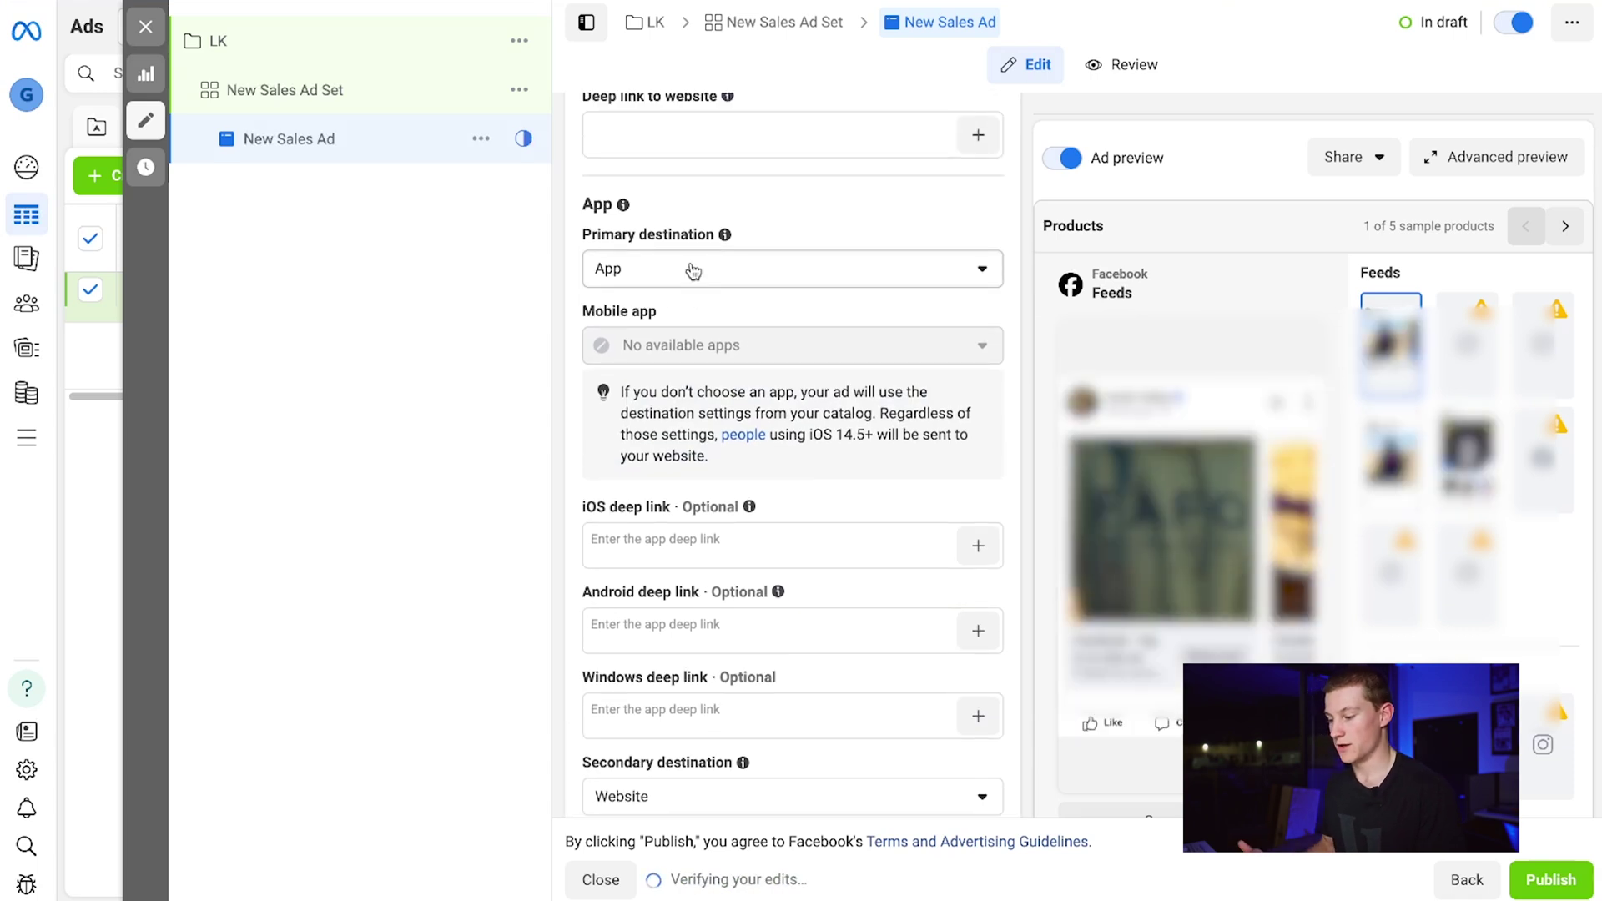
pyautogui.click(693, 269)
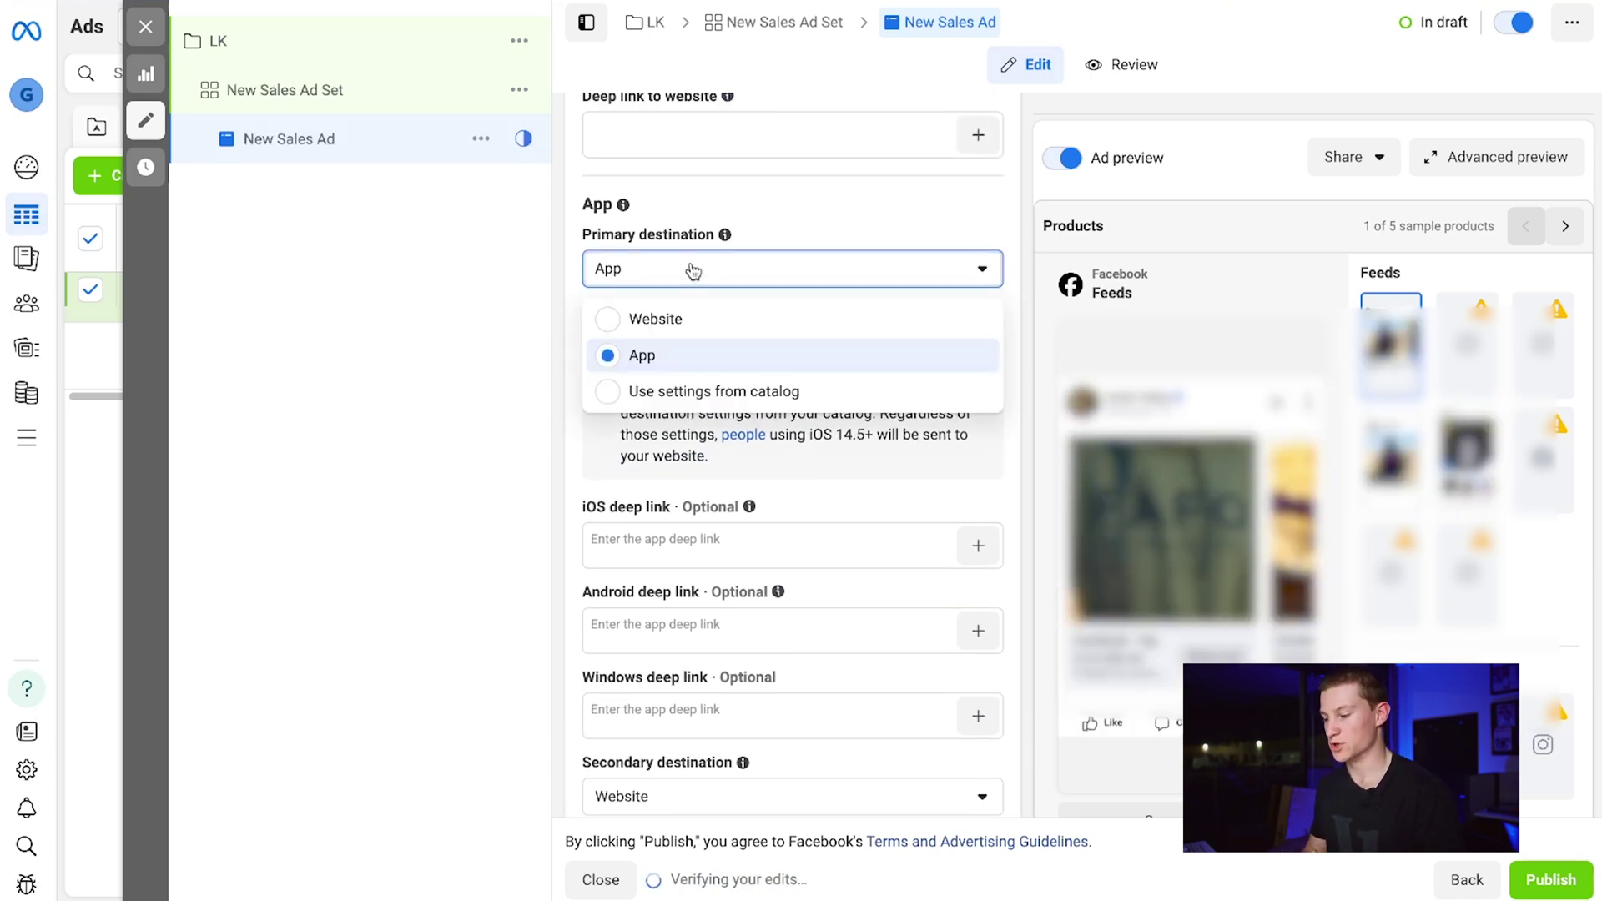
pyautogui.click(691, 321)
# Turn on Website events tracking for the ad
pyautogui.scroll(-4, 746, 373)
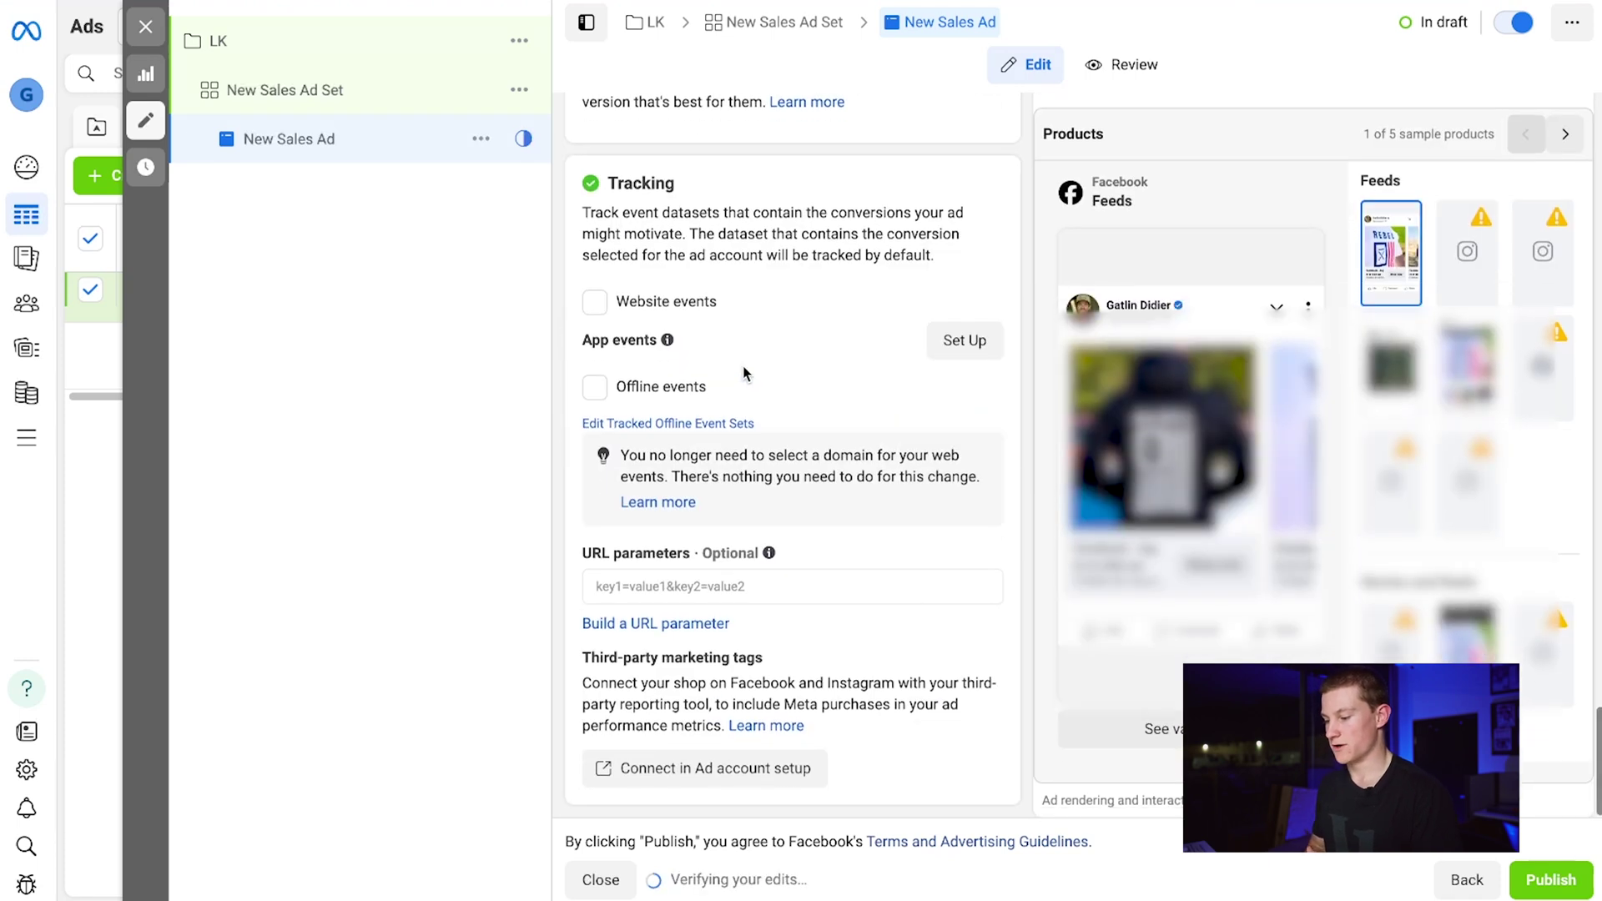
pyautogui.click(595, 302)
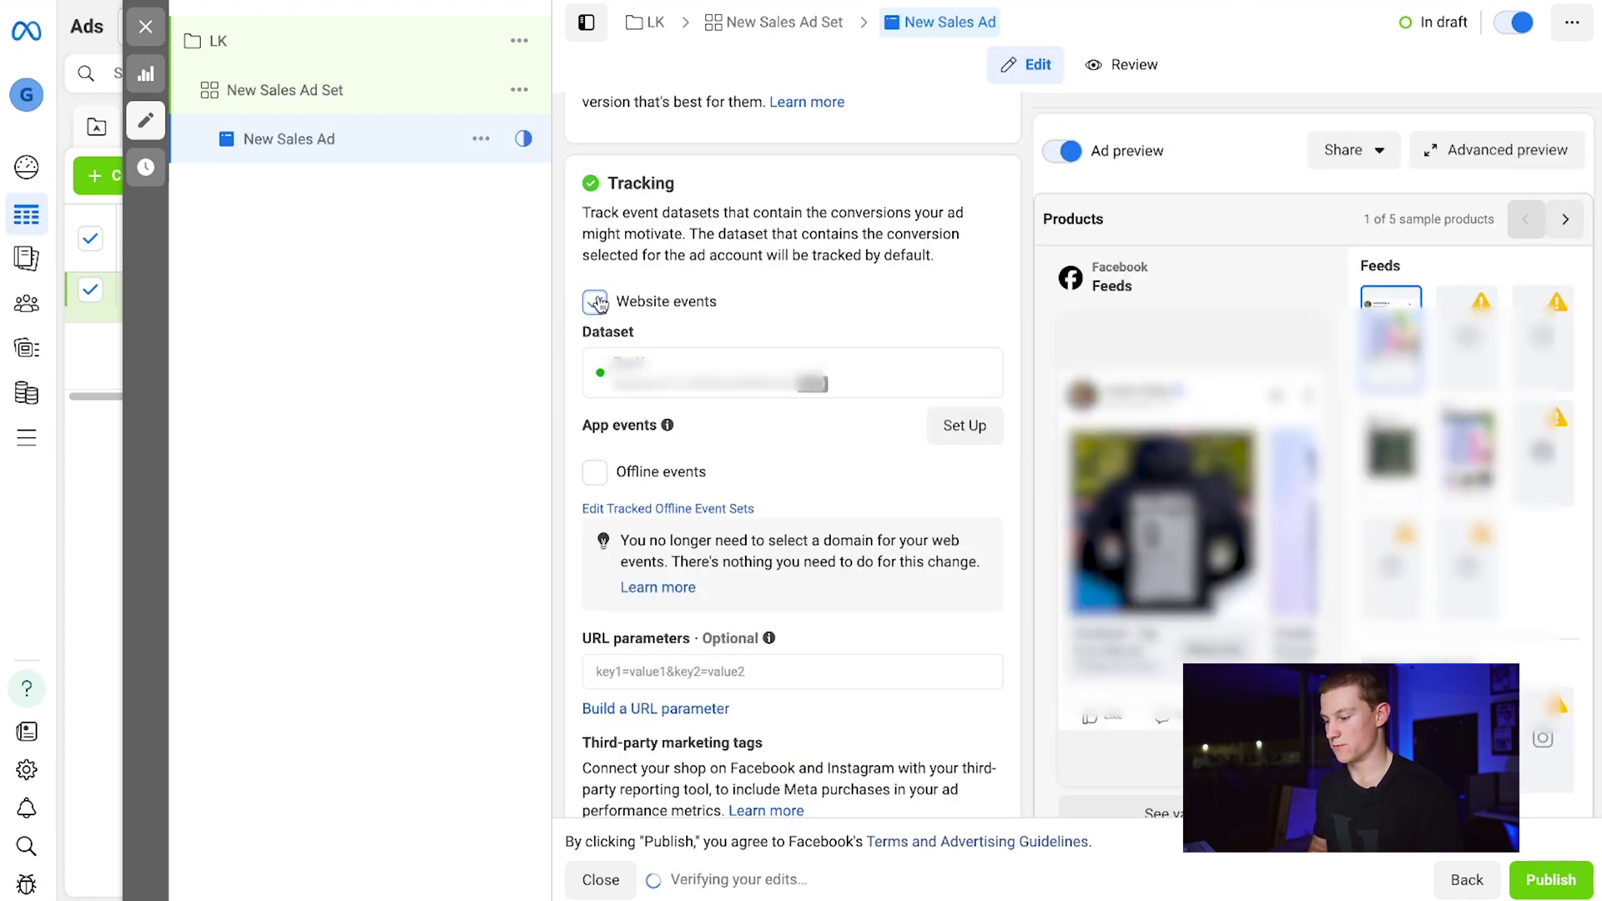
pyautogui.scroll(-1, 597, 304)
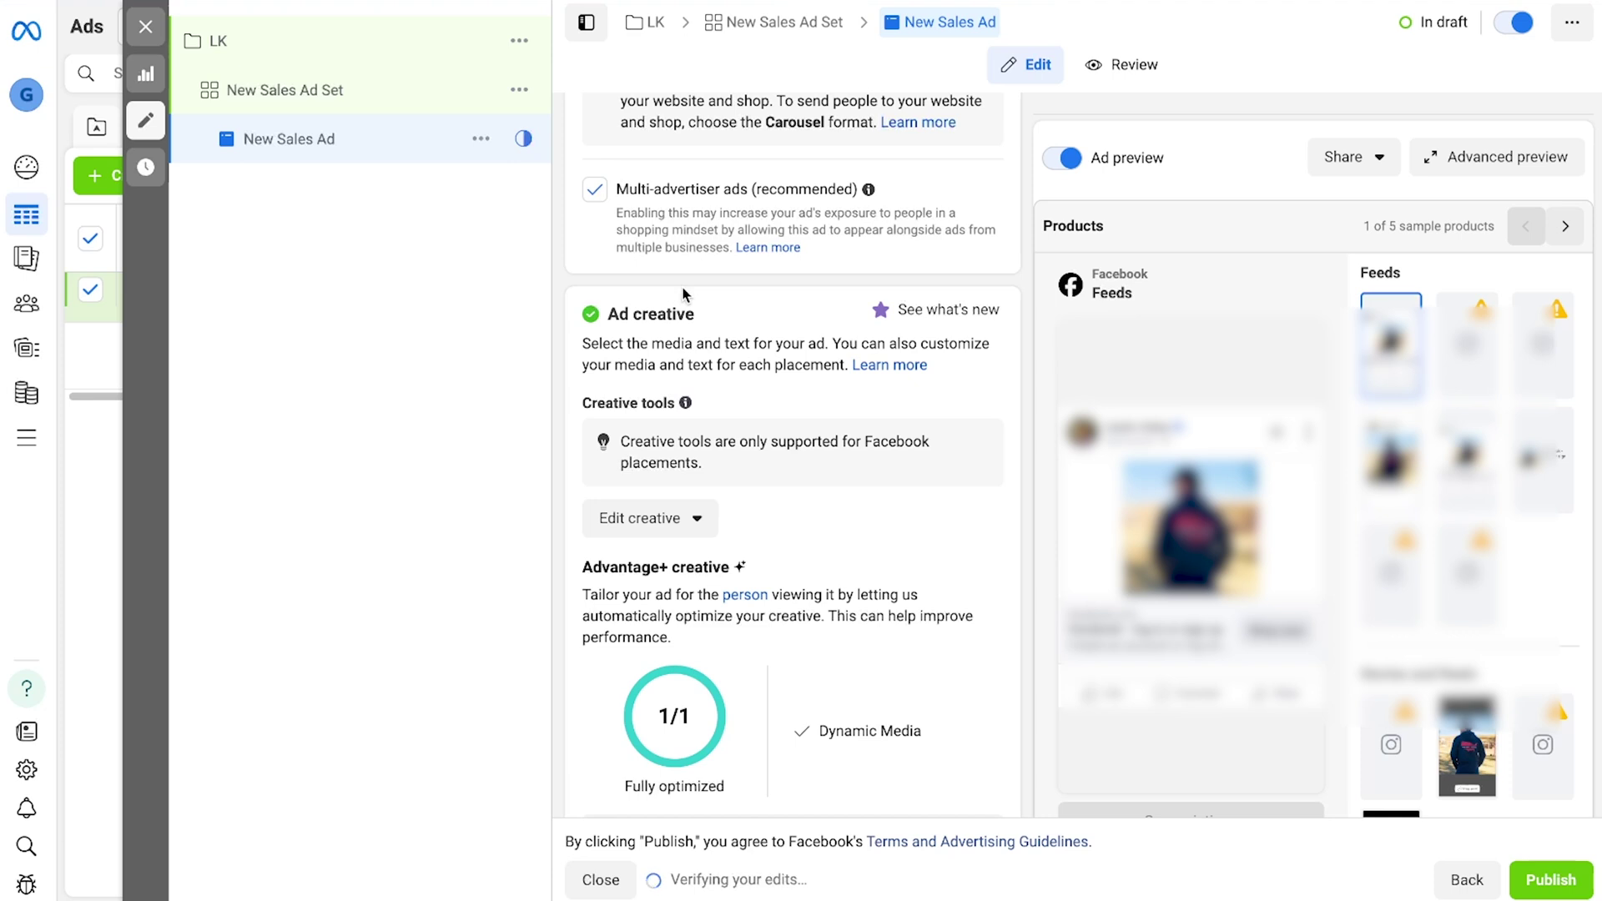
# Scroll back up the ad editor toward the Format section
pyautogui.scroll(2, 682, 294)
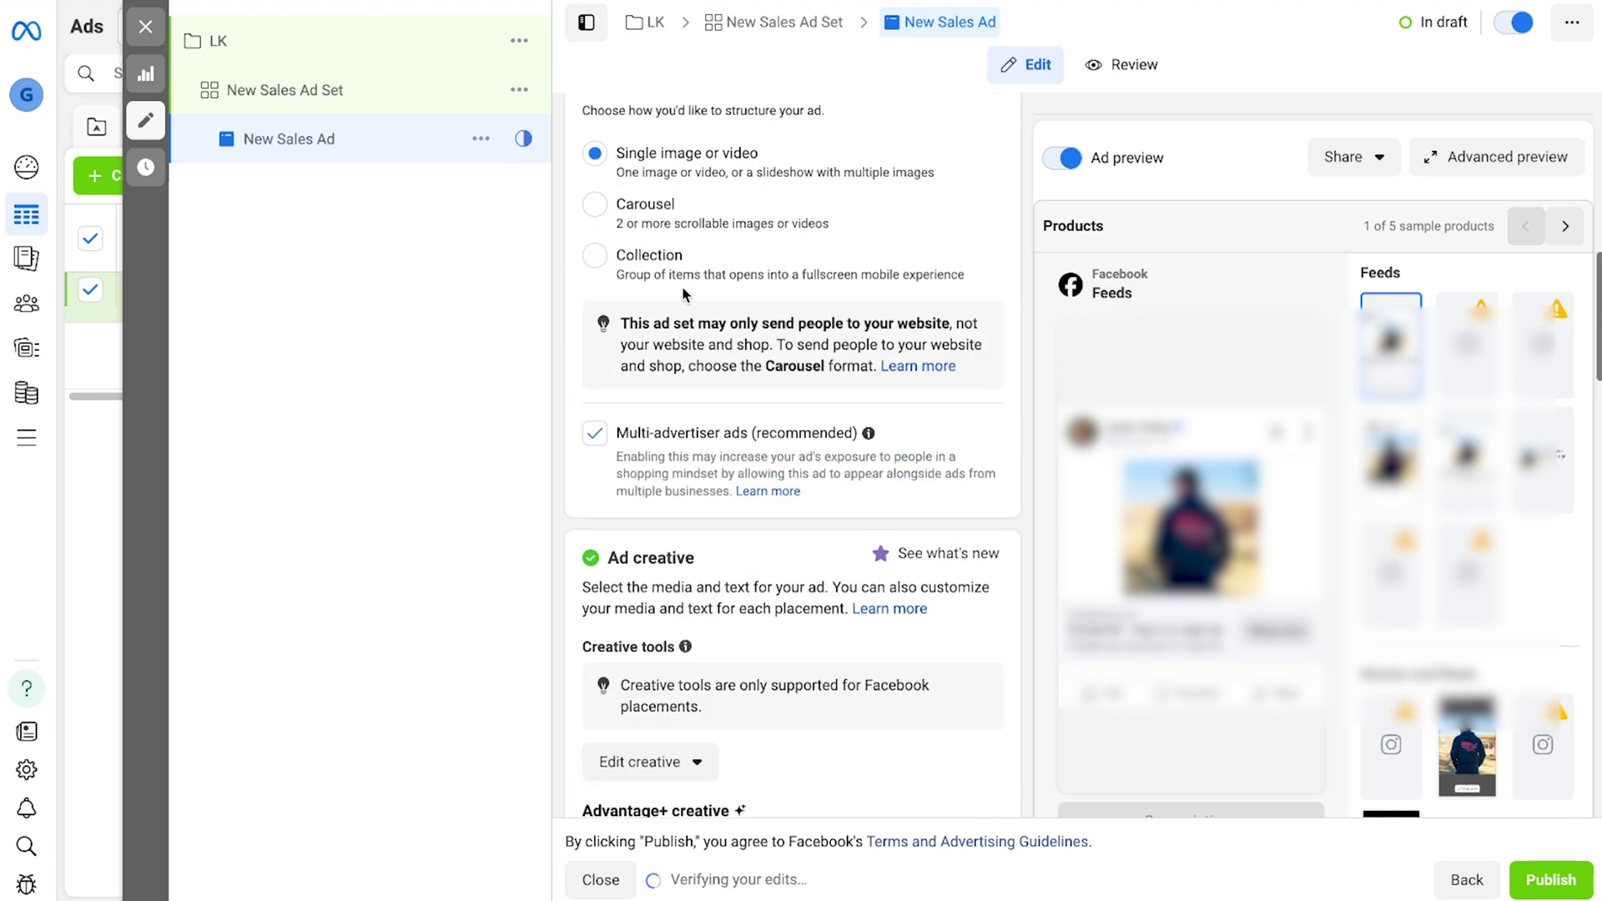
# Choose Carousel in the ad's Format section
pyautogui.click(684, 225)
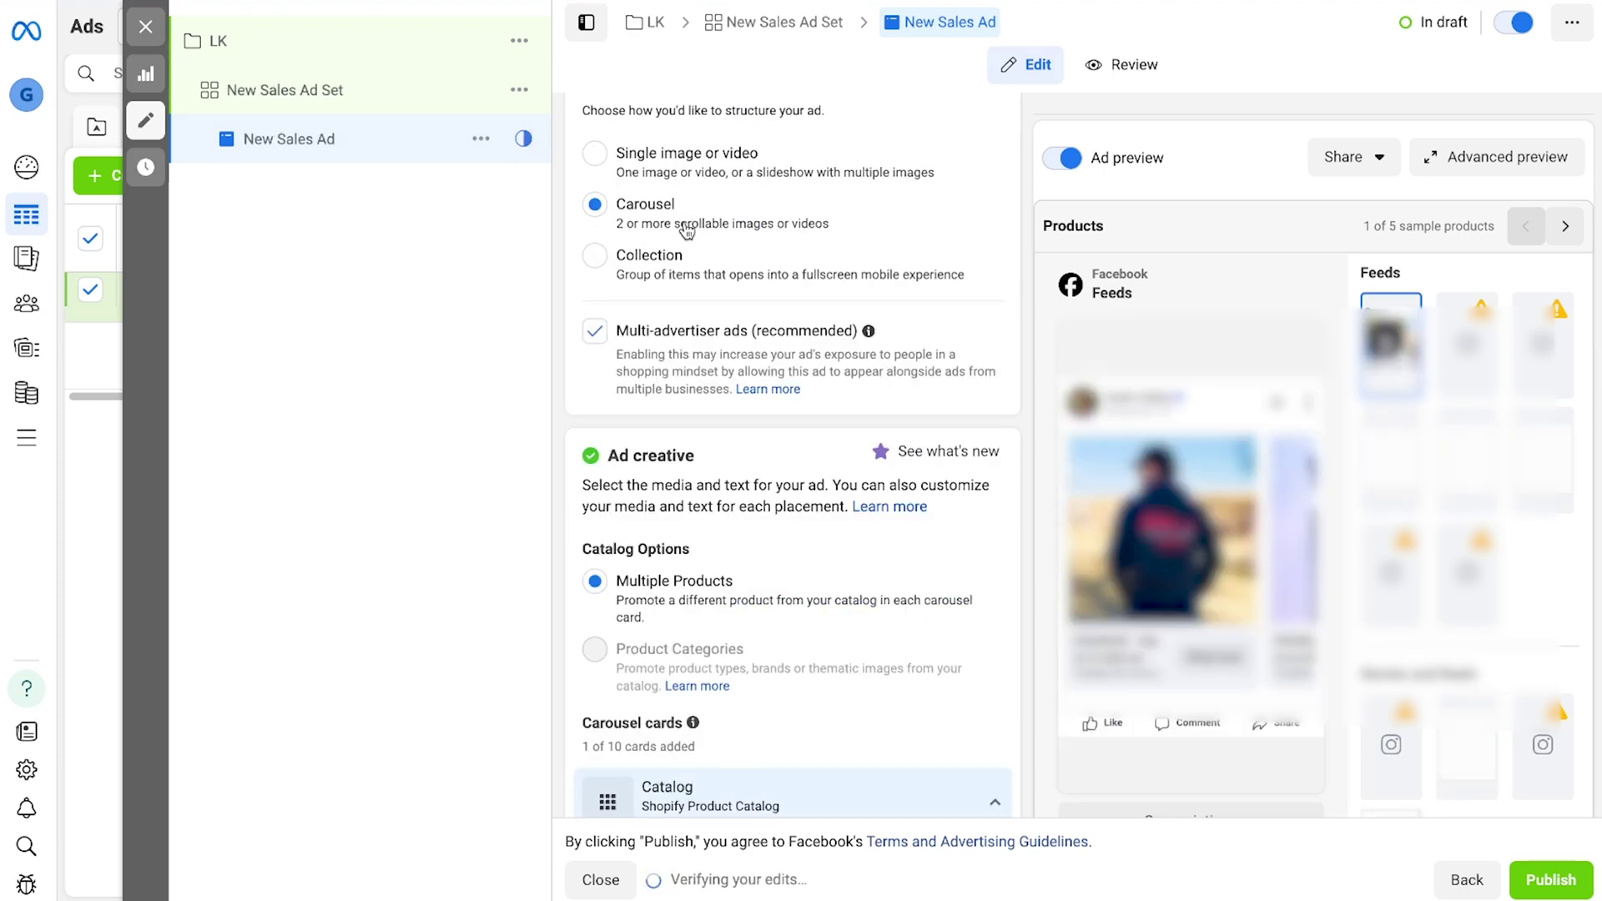